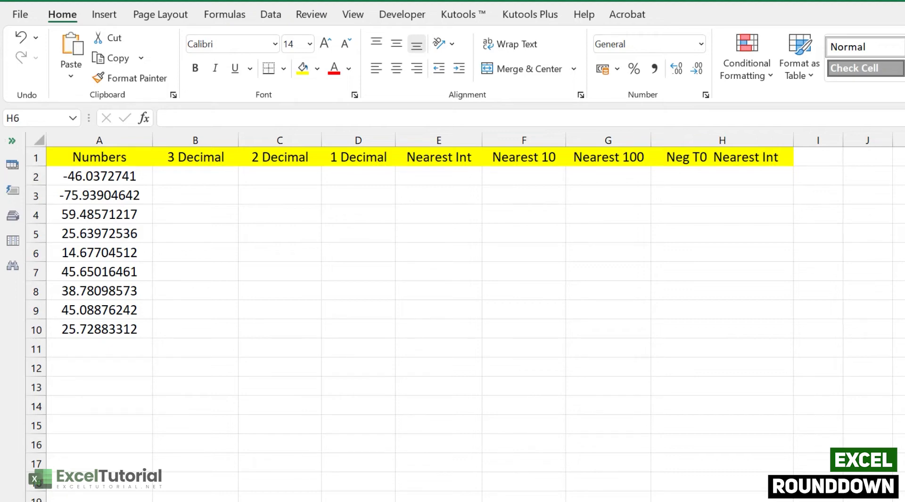
left_click(193, 174)
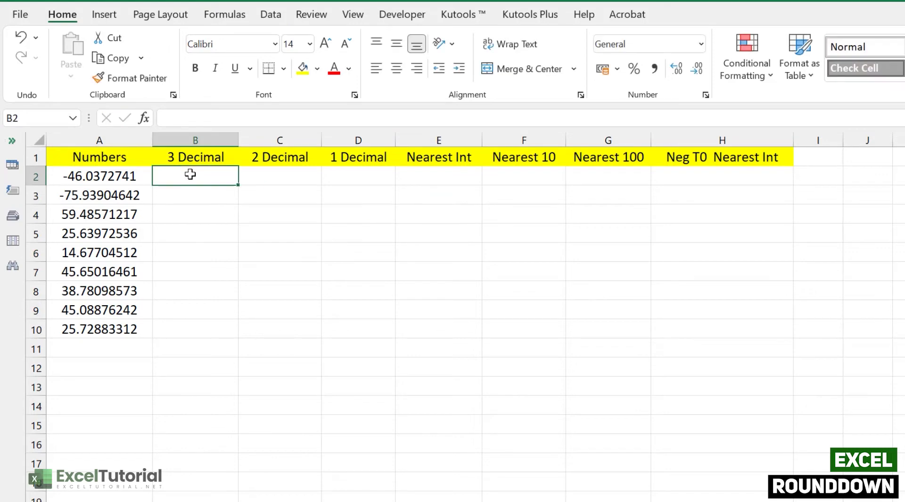
left_click(87, 158)
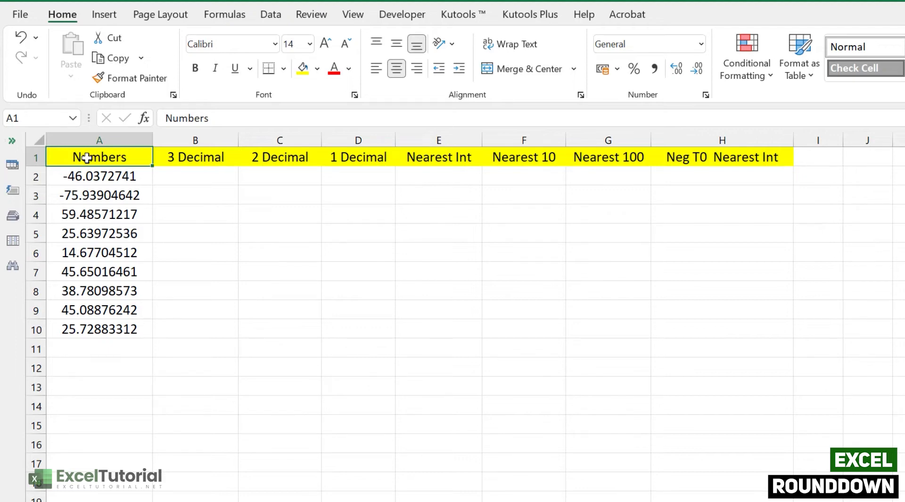
left_click_drag(97, 178, 101, 332)
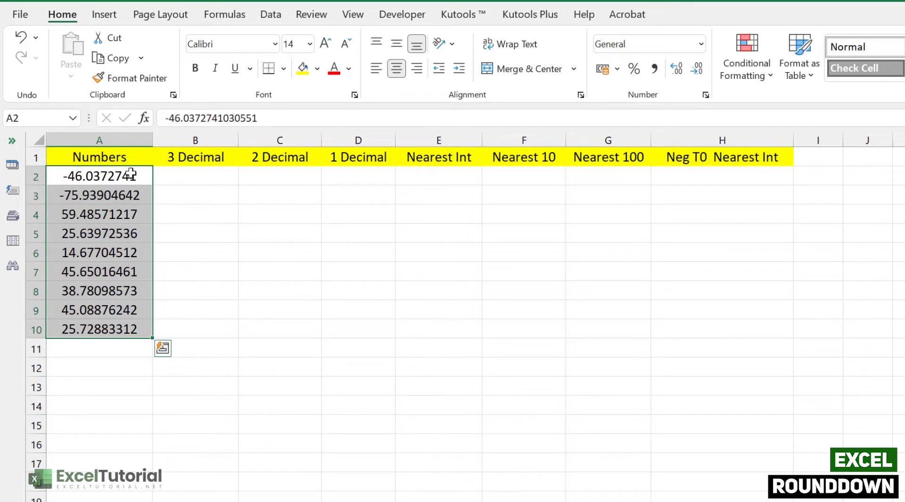
left_click_drag(192, 160, 796, 156)
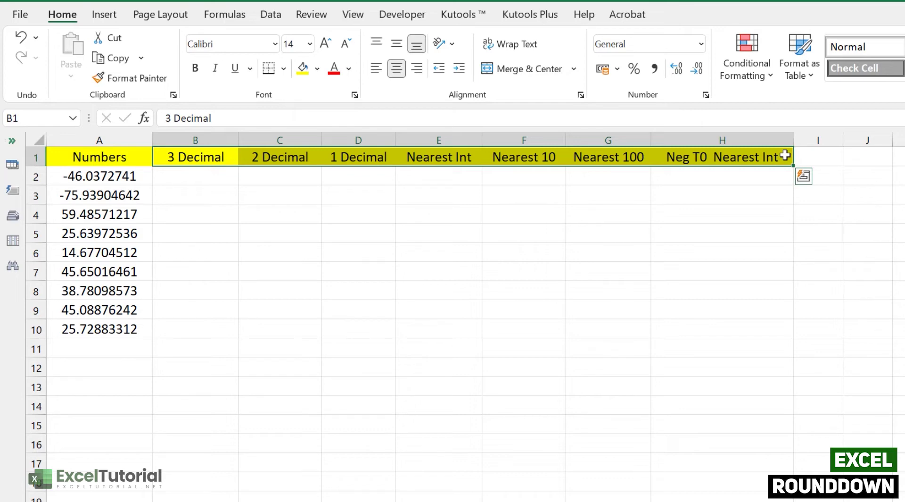
left_click(224, 155)
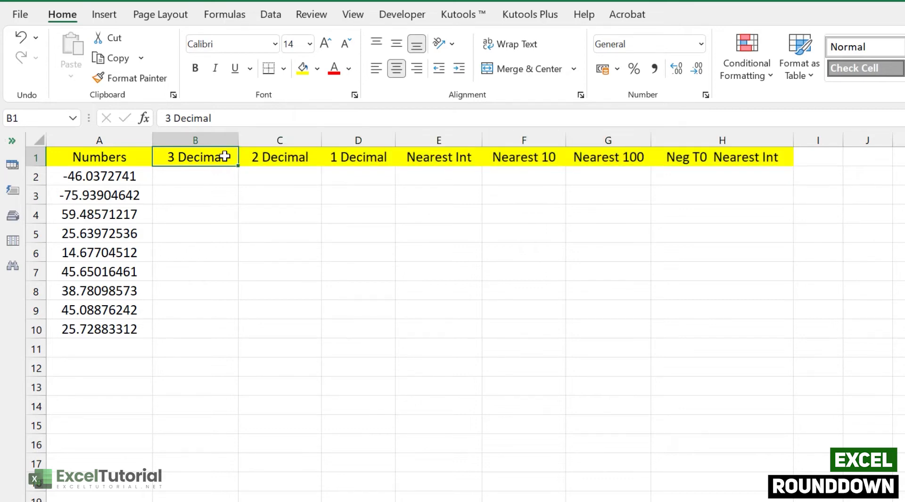
- Enter =ROUNDDOWN(A2, 3) in cell B2 to round the first number down to three decimals
double_click(210, 182)
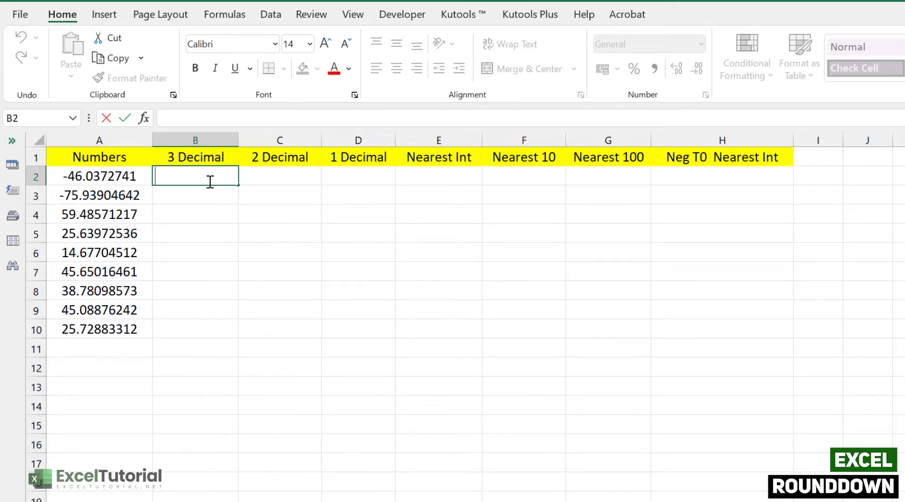
type("=ROUNDD")
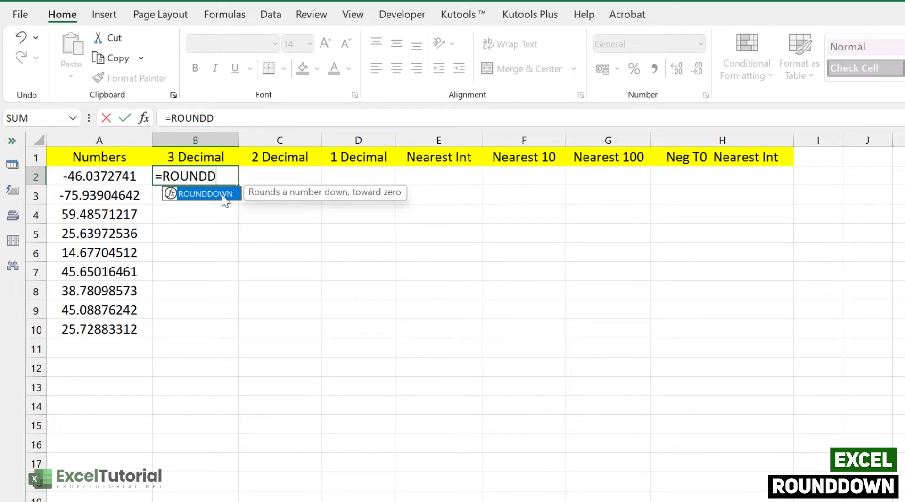
double_click(221, 194)
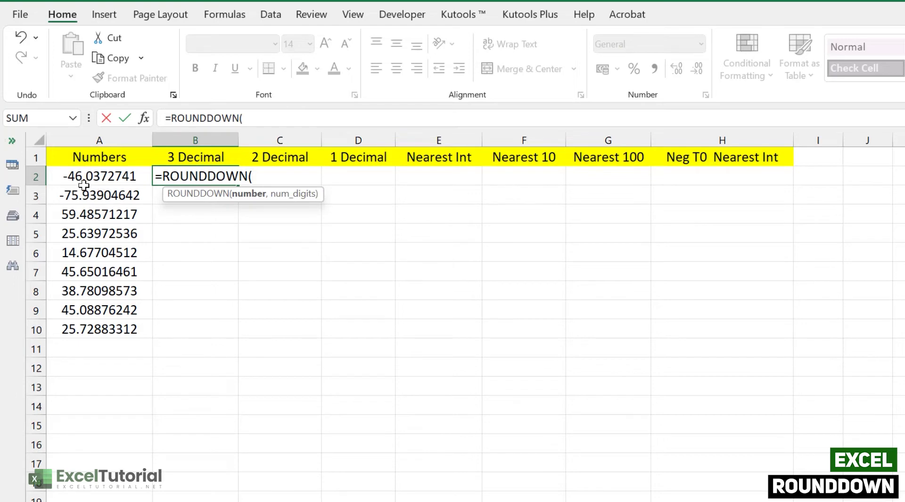
left_click(120, 176)
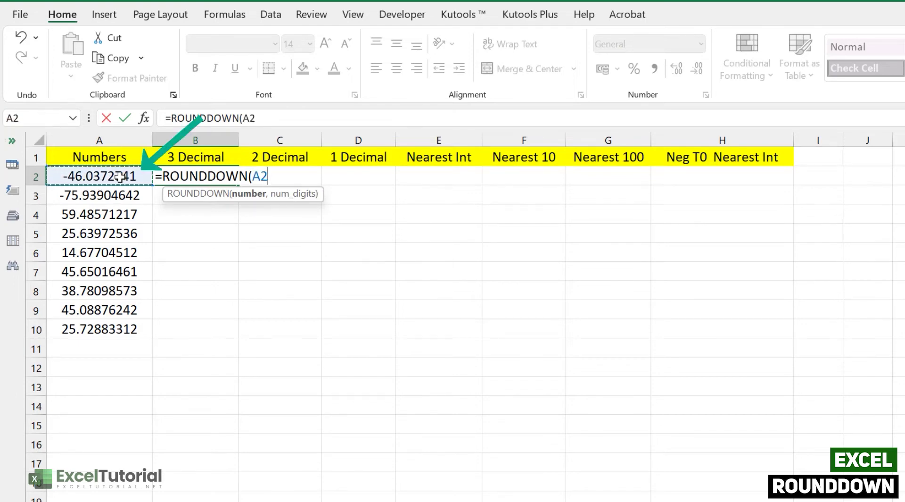
type(",")
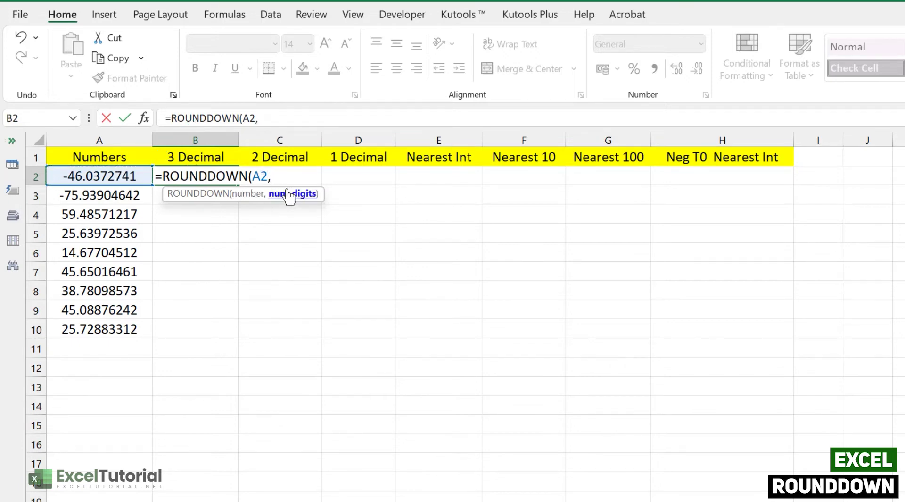
type(" 3)")
key("Return")
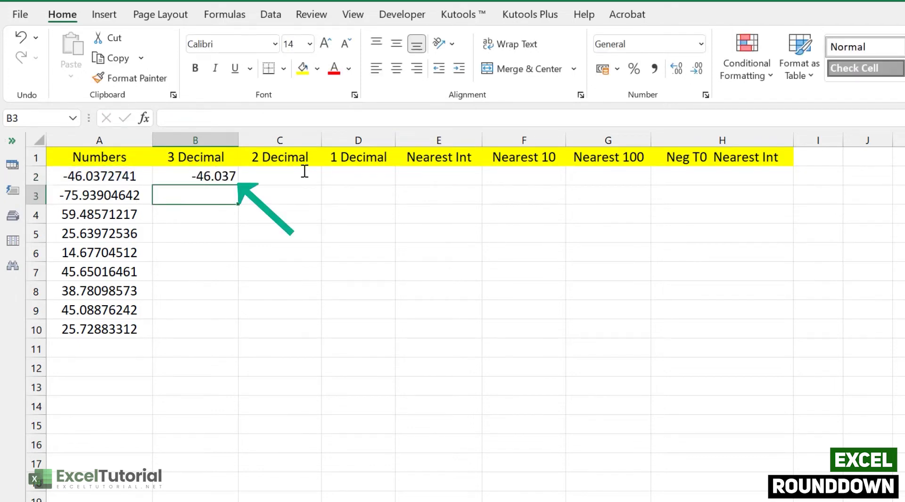
- Fill the ROUNDDOWN formula from B2 down through B10 in the 3 Decimal column
left_click(234, 174)
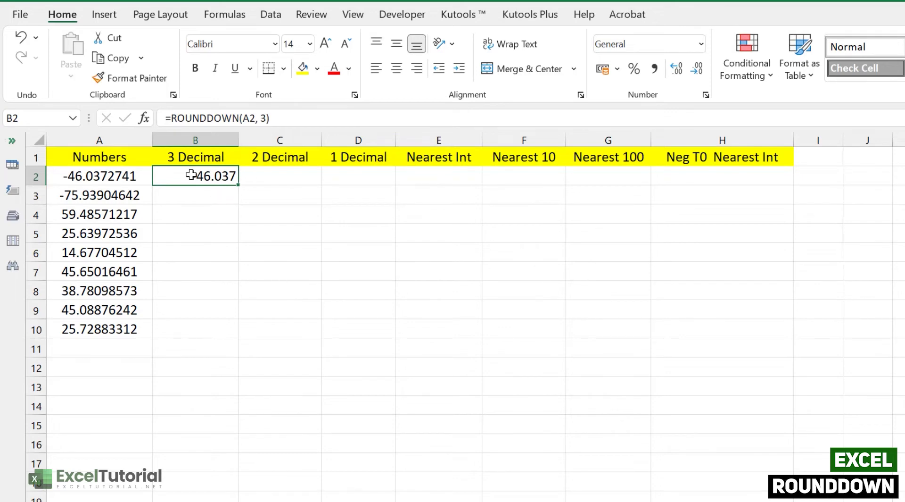
left_click(106, 183)
left_click(226, 181)
double_click(236, 187)
left_click(233, 208)
left_click(229, 197)
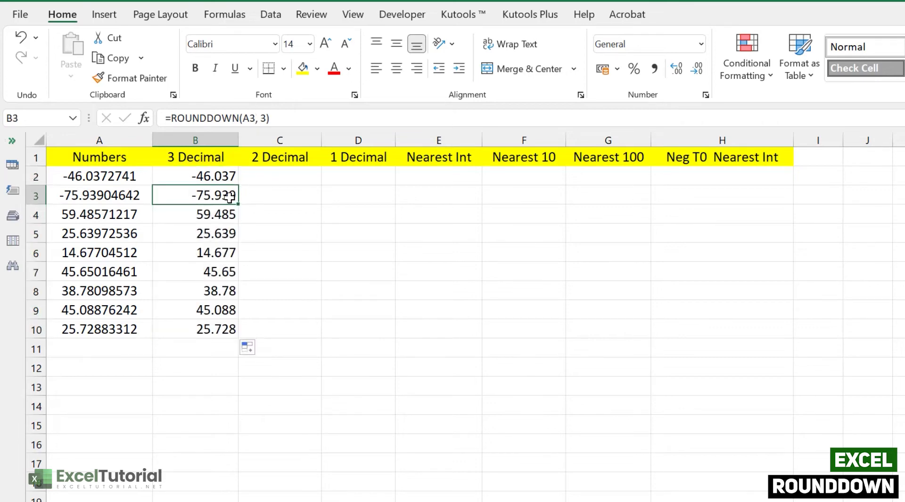
left_click(228, 180)
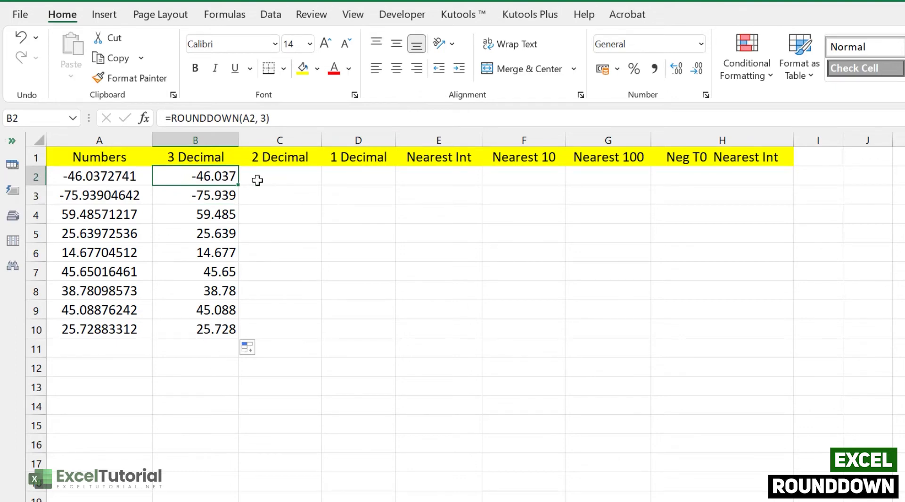
- Enter =ROUNDUP(A2,3) in cell C2 to compare rounding up with the ROUNDDOWN result
left_click(271, 180)
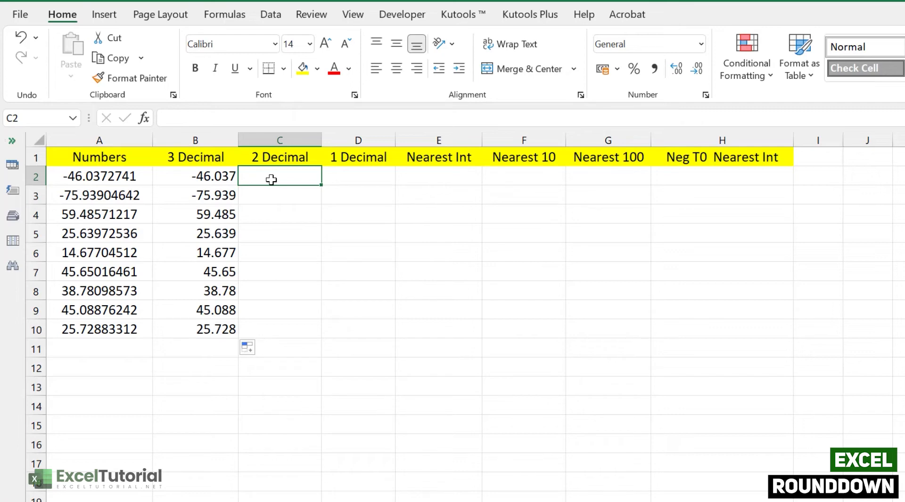
left_click(96, 177)
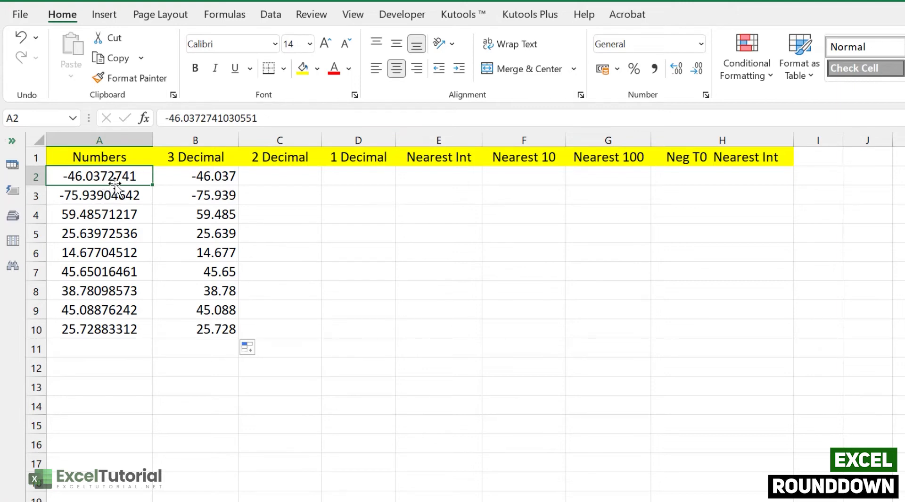
double_click(267, 179)
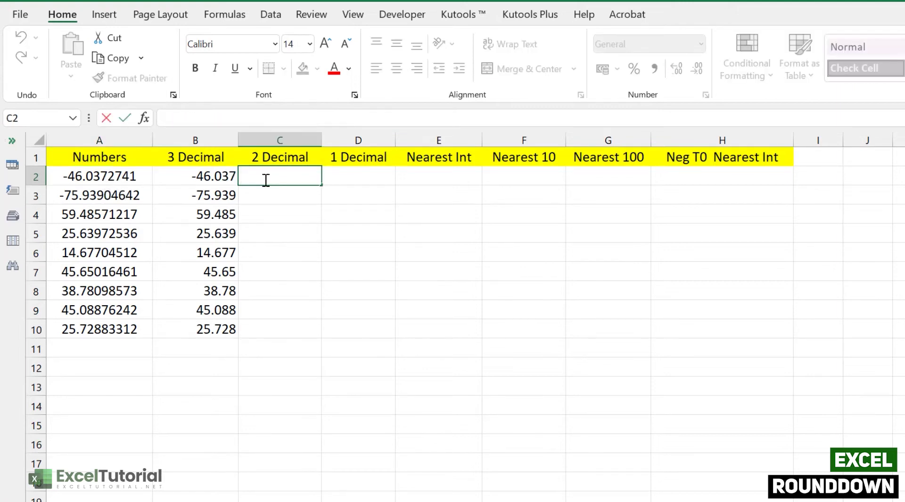
type("=R")
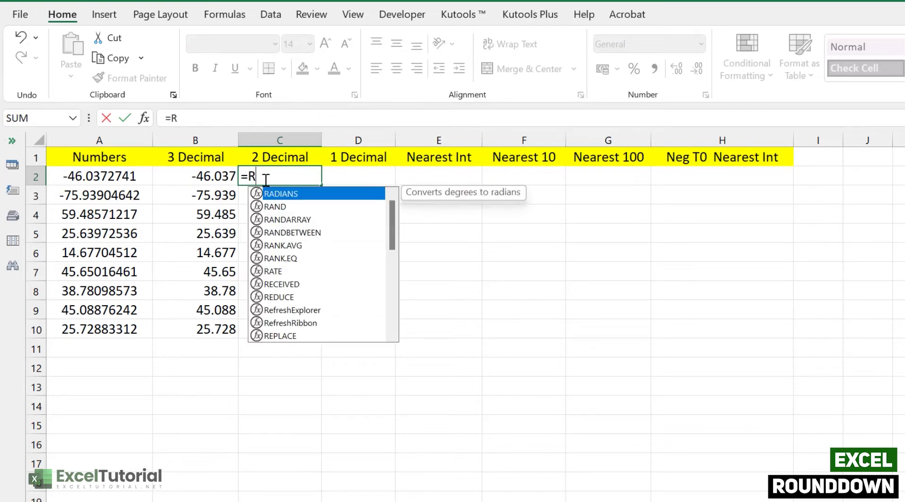
type("OUNDUP(")
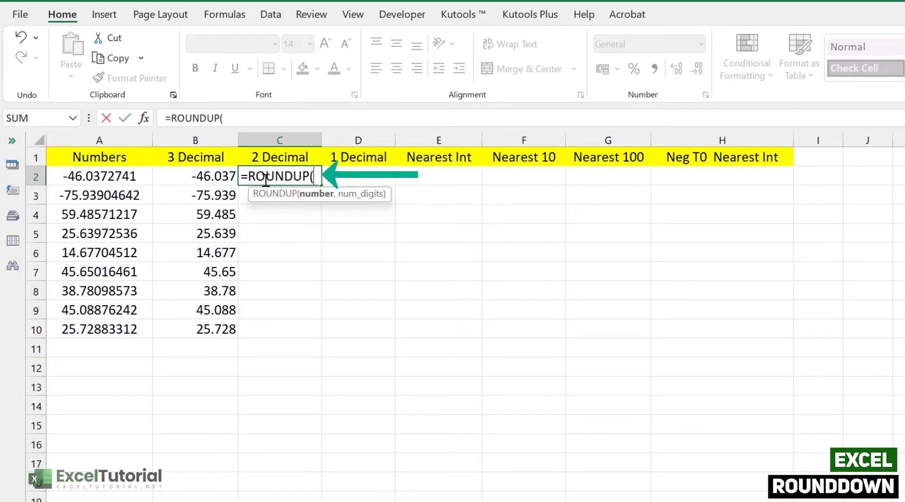
left_click(124, 175)
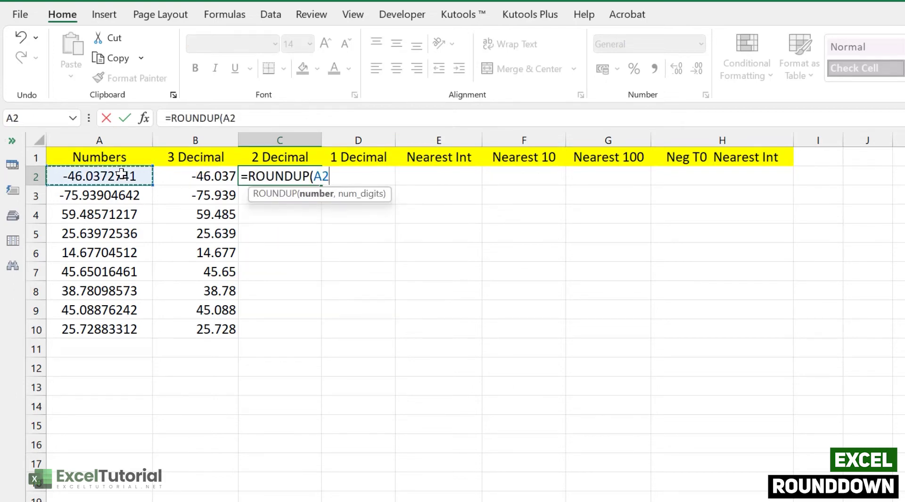
type(",3)")
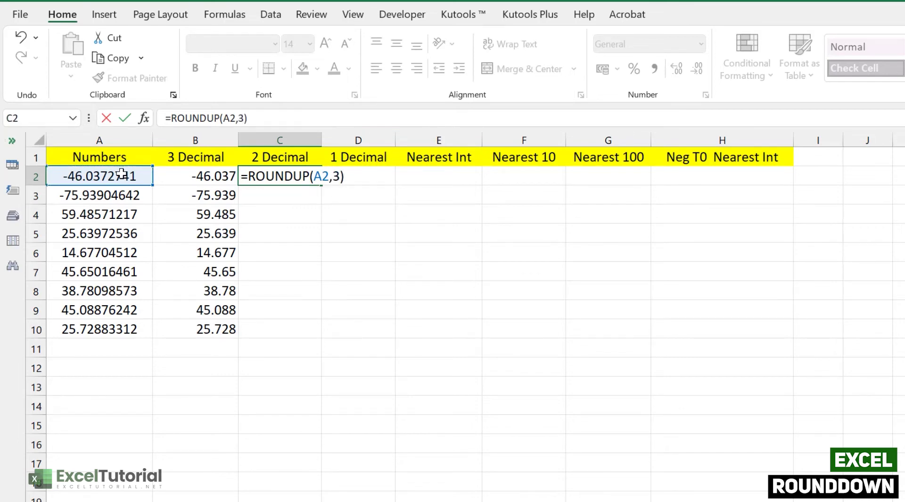
key("Return")
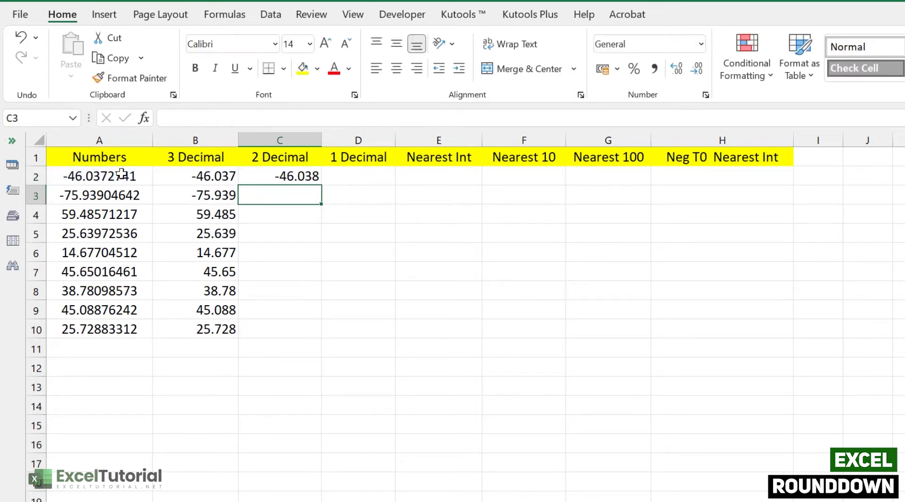
key("Up")
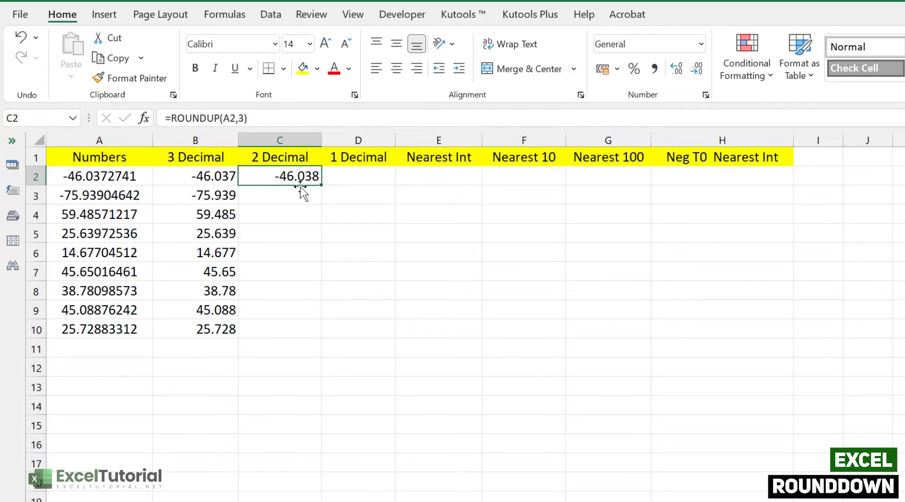
left_click(135, 176)
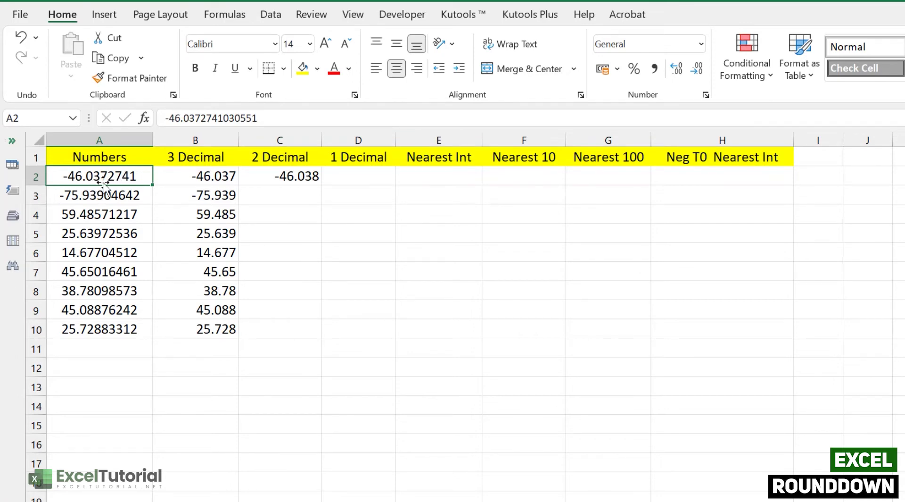
left_click(200, 177)
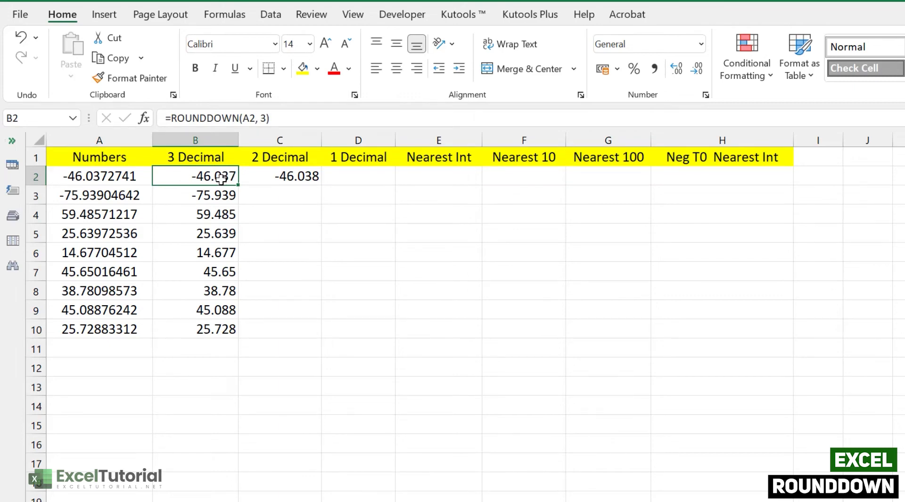
left_click(72, 220)
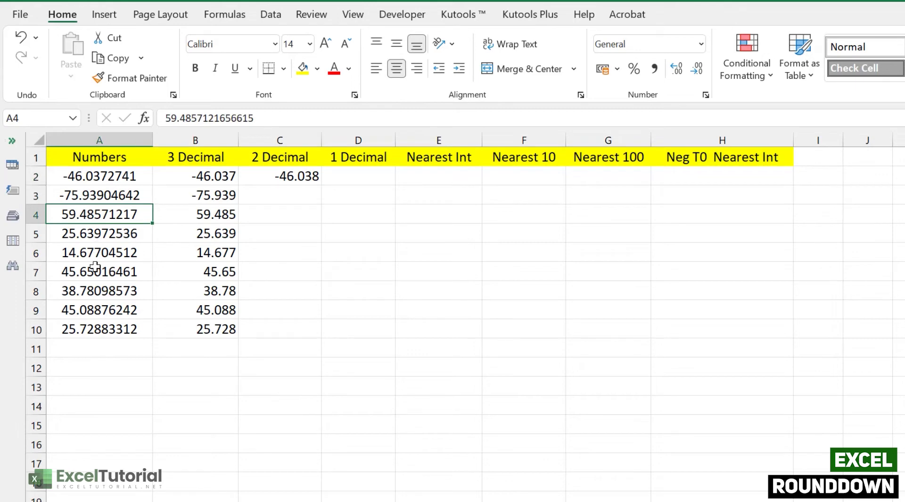
left_click(218, 253)
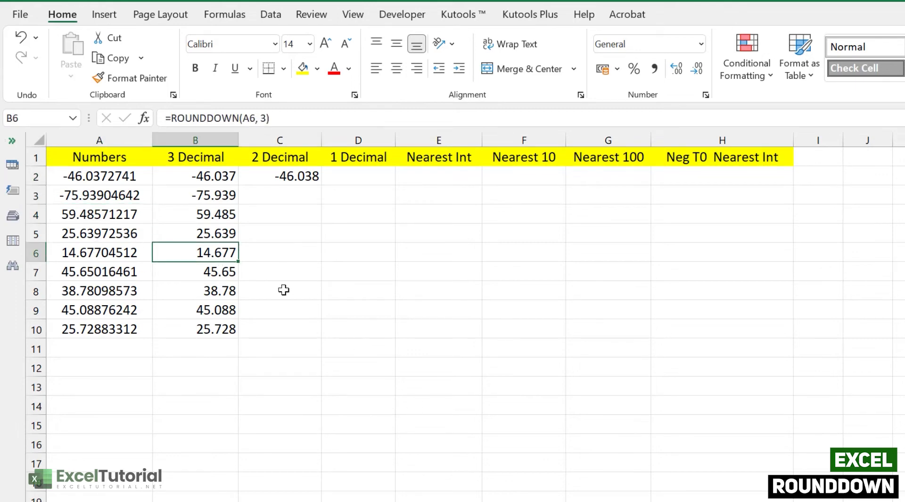
- Enter =ROUND(A5,3) in cell C5 and compare it with the original number and its ROUNDDOWN result
left_click(93, 234)
left_click(218, 236)
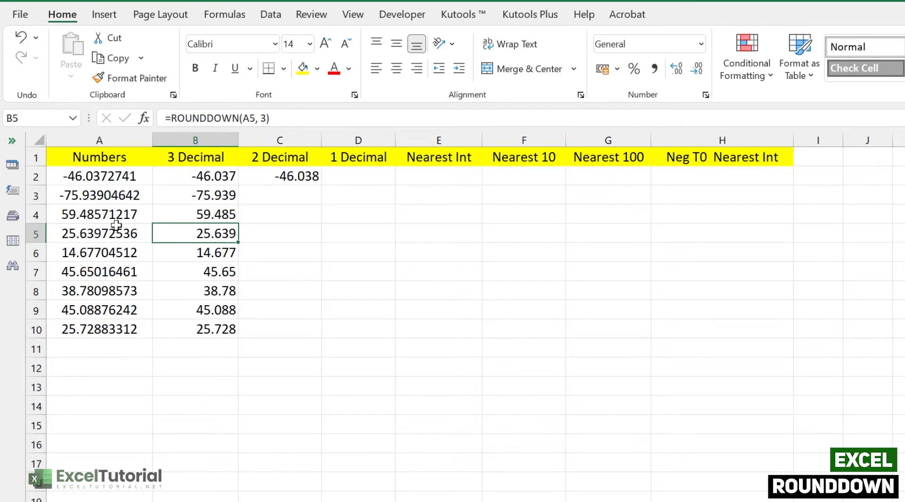
left_click(275, 235)
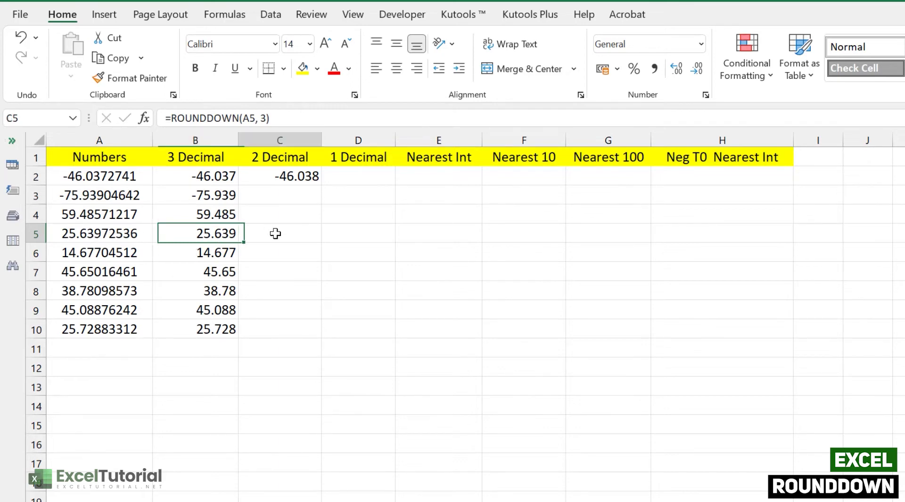
double_click(276, 234)
type("=ROUND(")
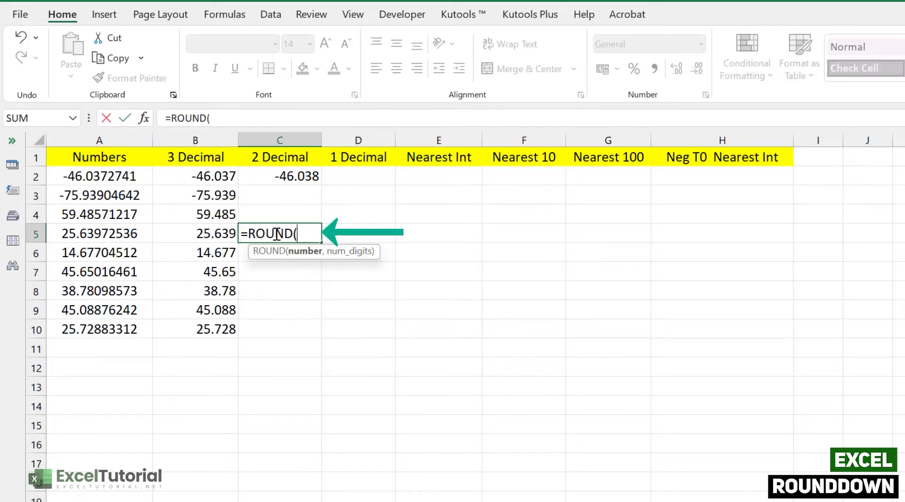
left_click(132, 240)
type(",2")
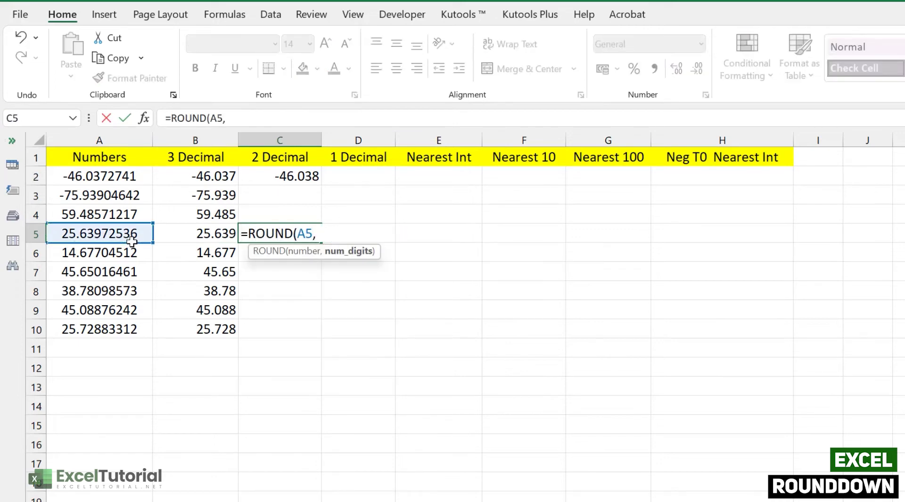
key("Return")
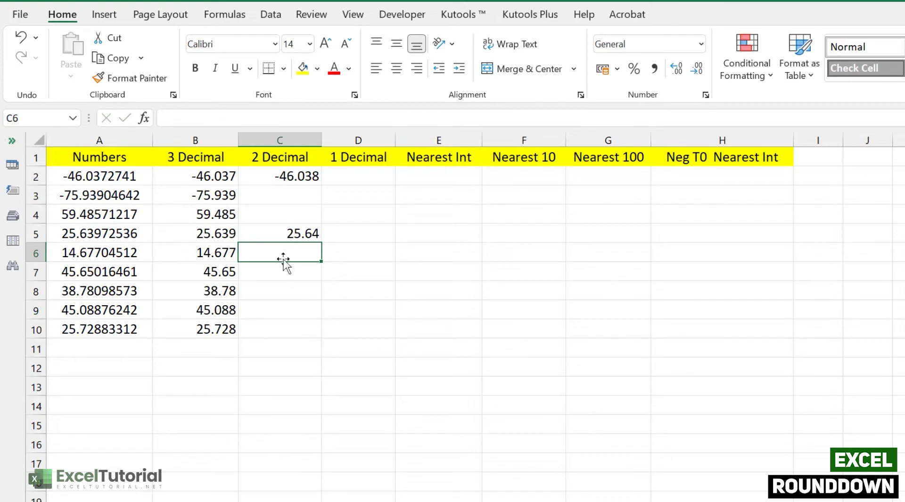
left_click(314, 234)
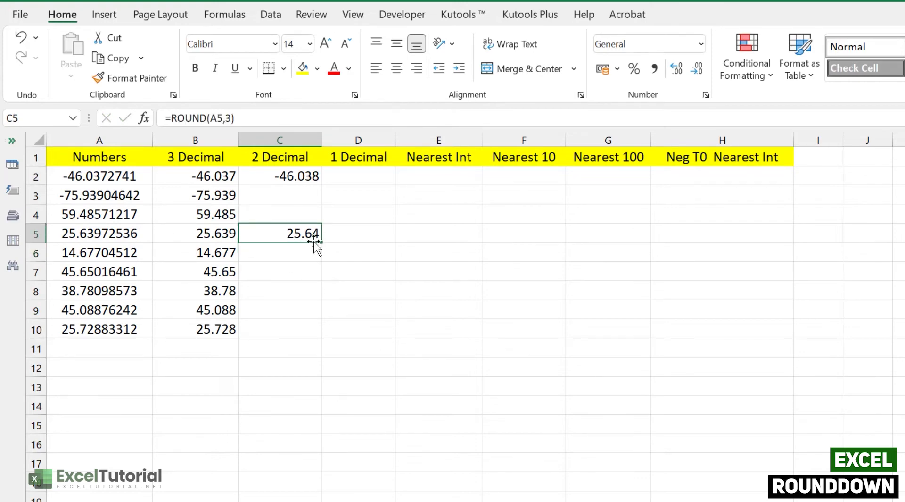
left_click(108, 231)
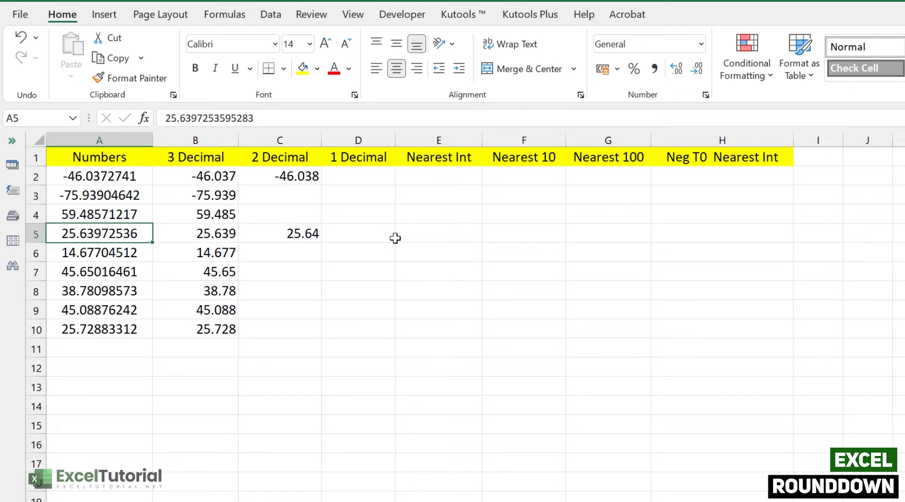
left_click(308, 238)
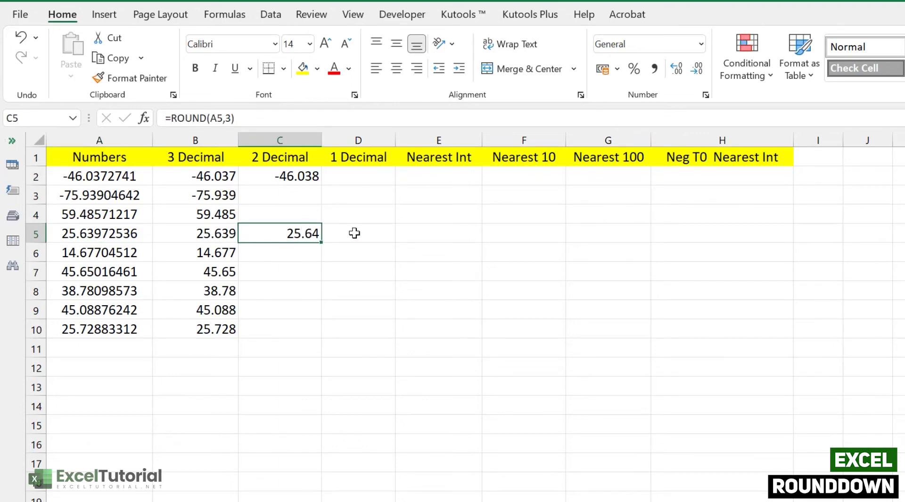
- Clear the ROUND test from C5 and the ROUNDUP test from C2, comparing A5 with its three-decimal ROUNDDOWN result in between
key("Delete")
left_click(221, 238)
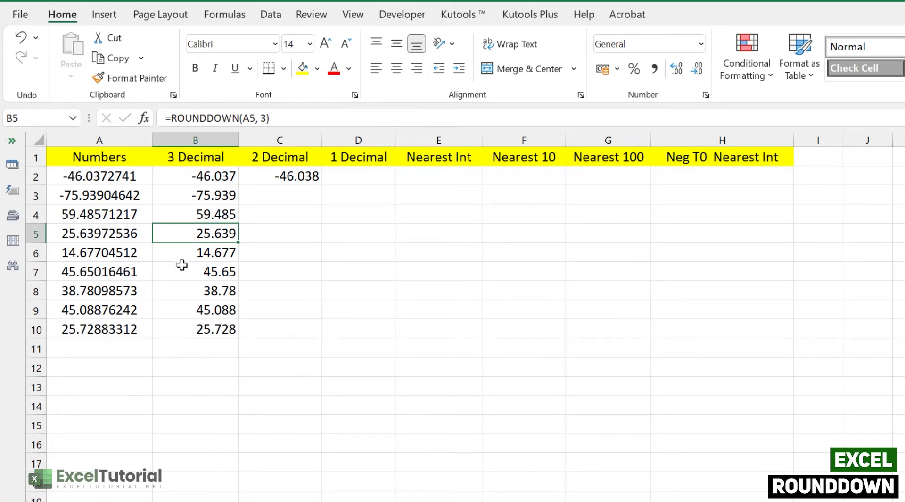
left_click(100, 233)
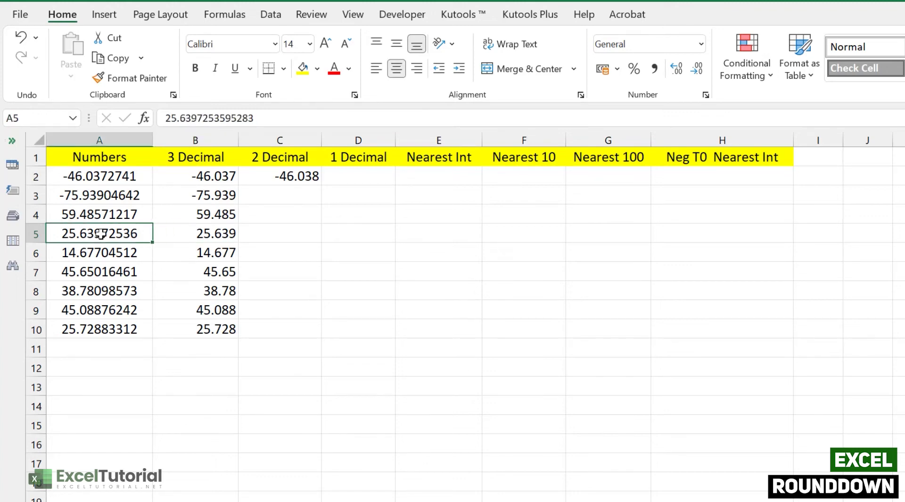
left_click(211, 234)
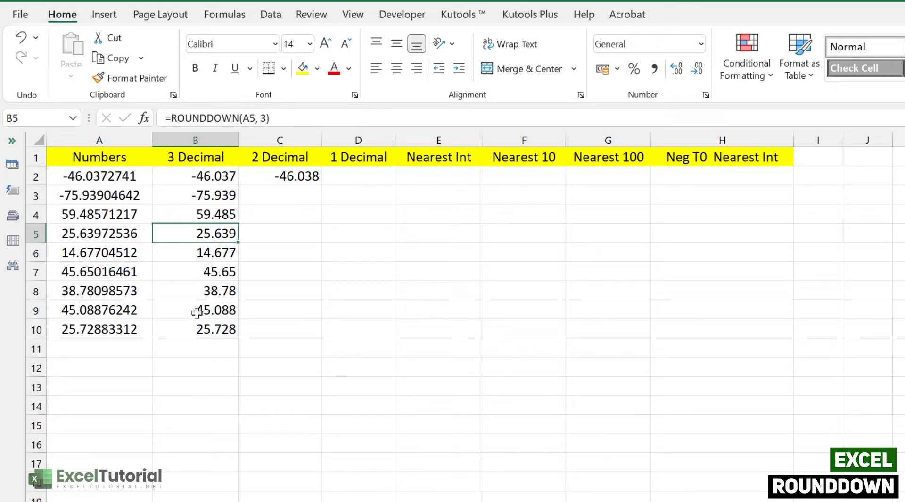
left_click(105, 233)
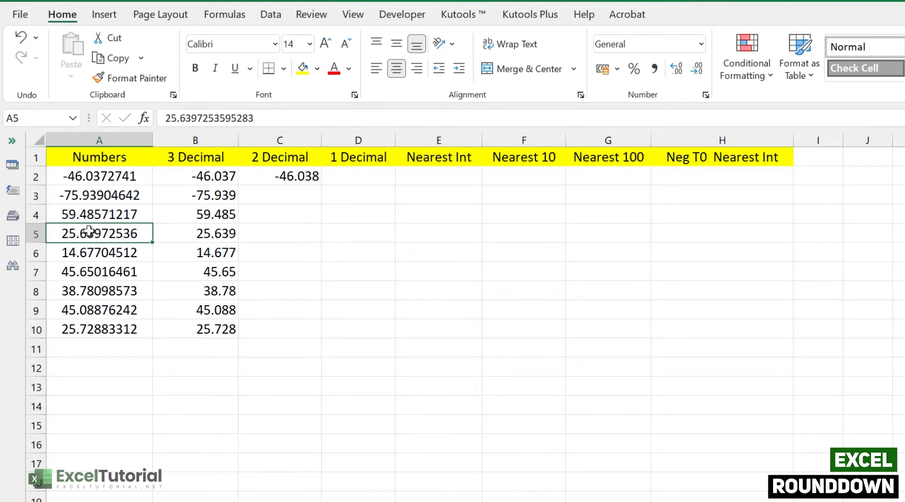
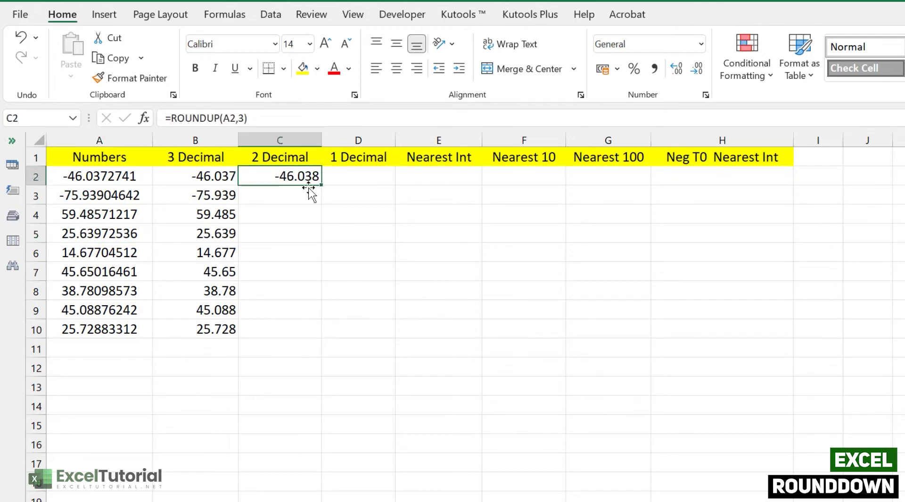
key("Delete")
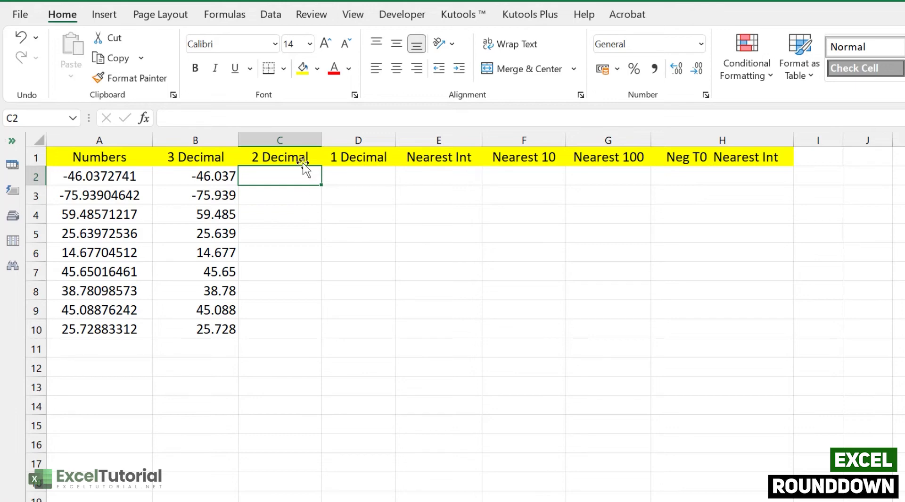
- Enter =ROUNDDOWN(A2, 2) in cell C2 to round the first number down to two decimals
left_click_drag(285, 157, 734, 159)
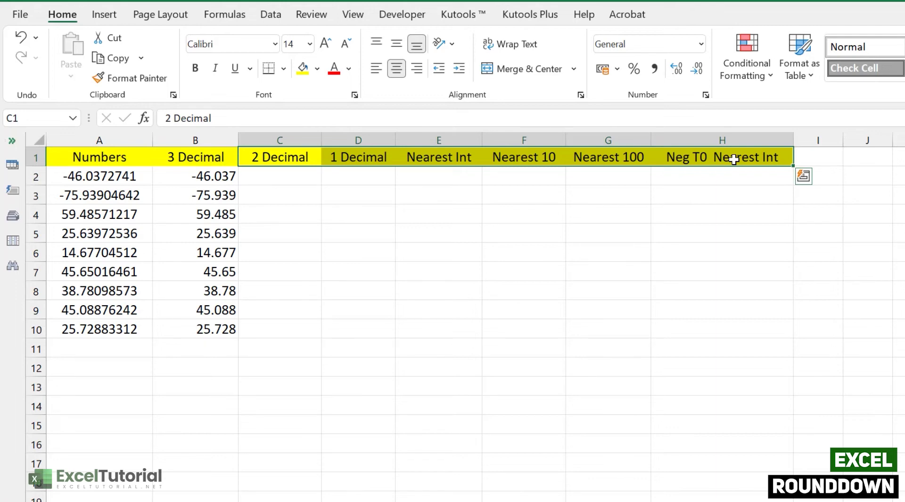
left_click_drag(283, 178, 762, 321)
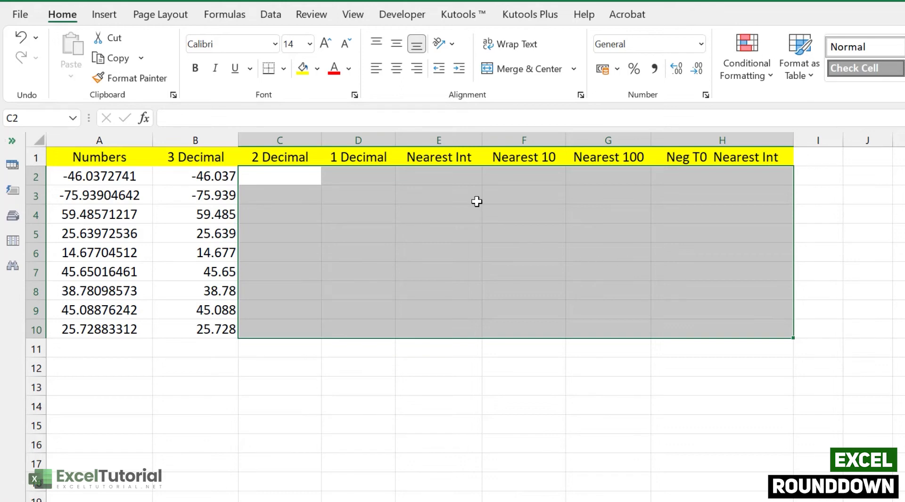
left_click(289, 173)
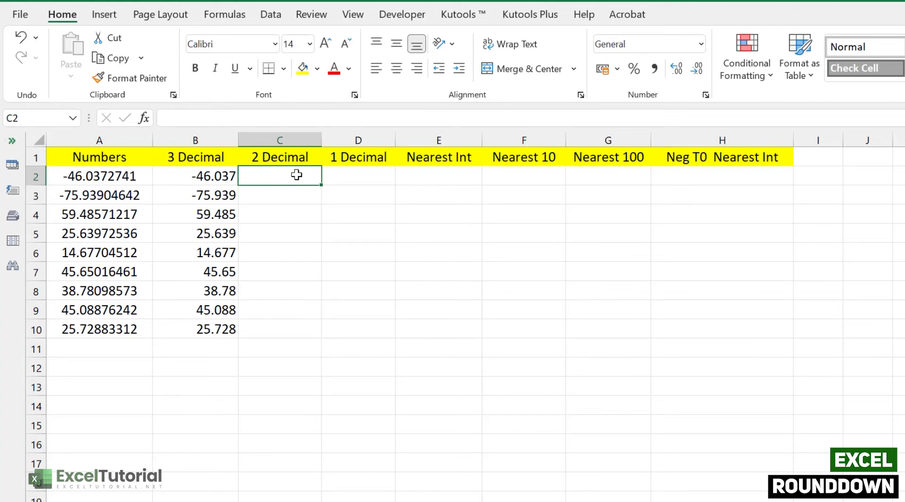
double_click(296, 174)
type("=")
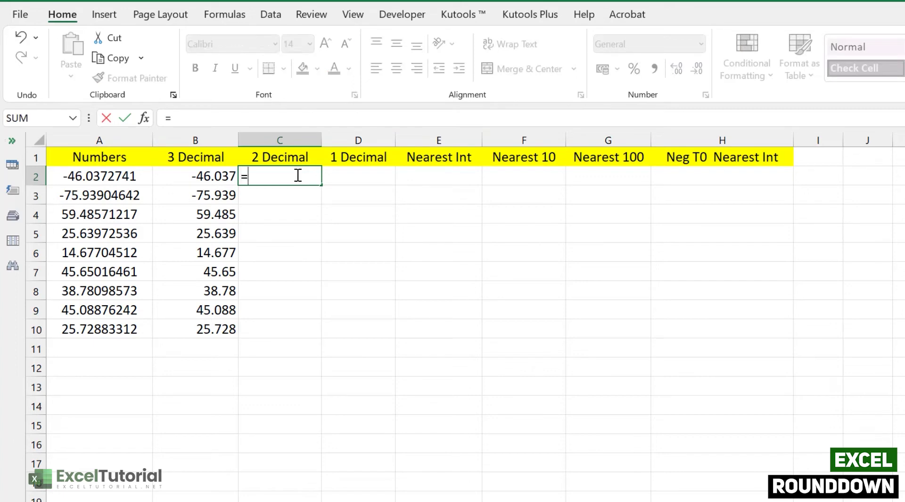
type("ROUNDDOW")
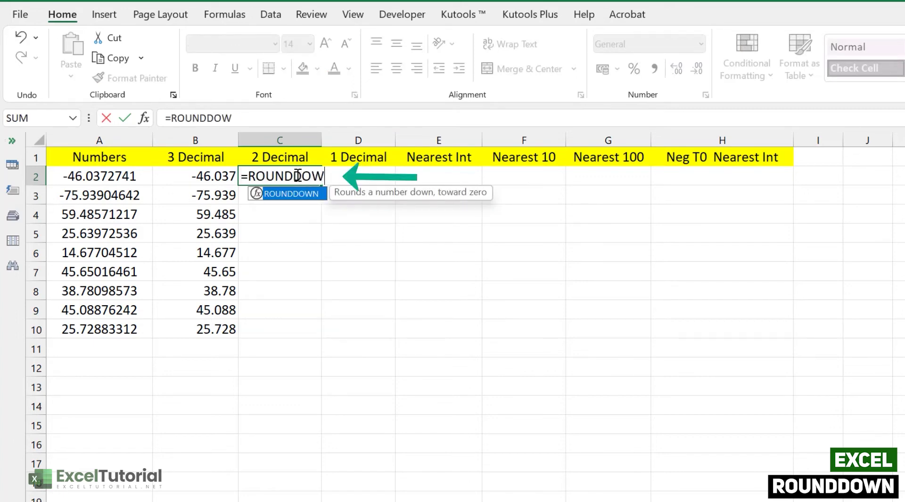
type("N(")
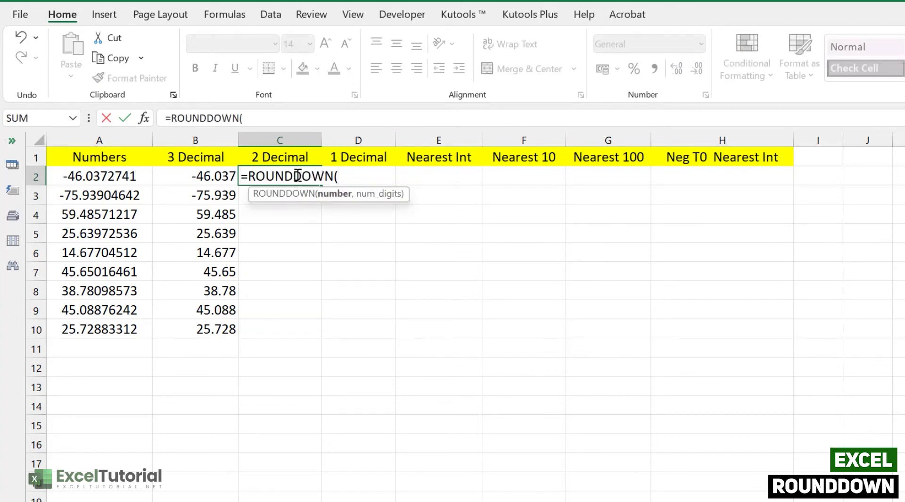
left_click(112, 176)
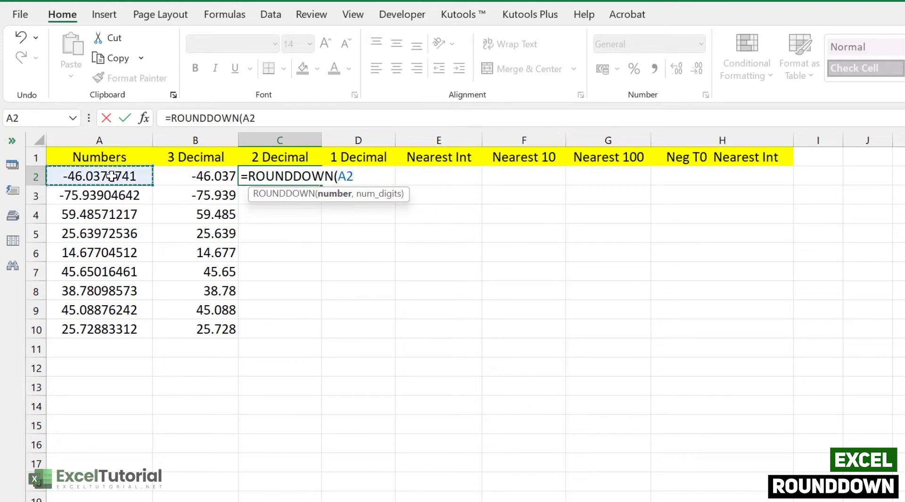
type(",")
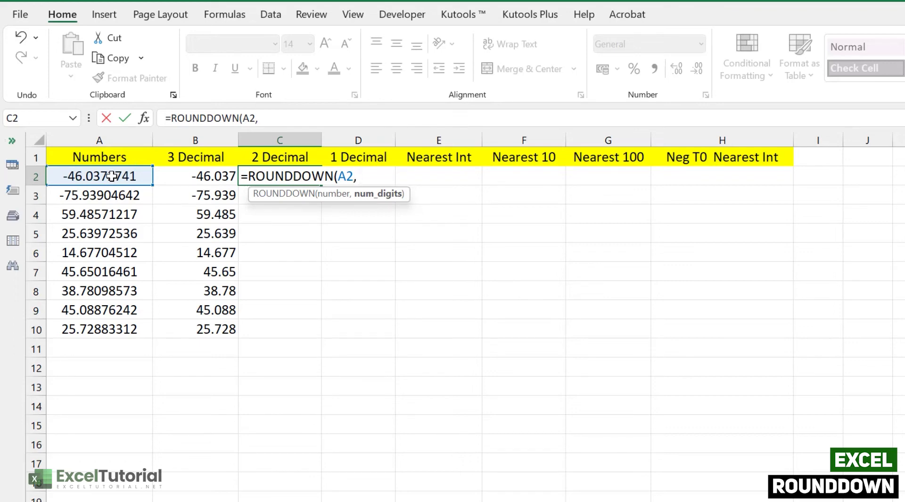
type(" 2)")
key("Return")
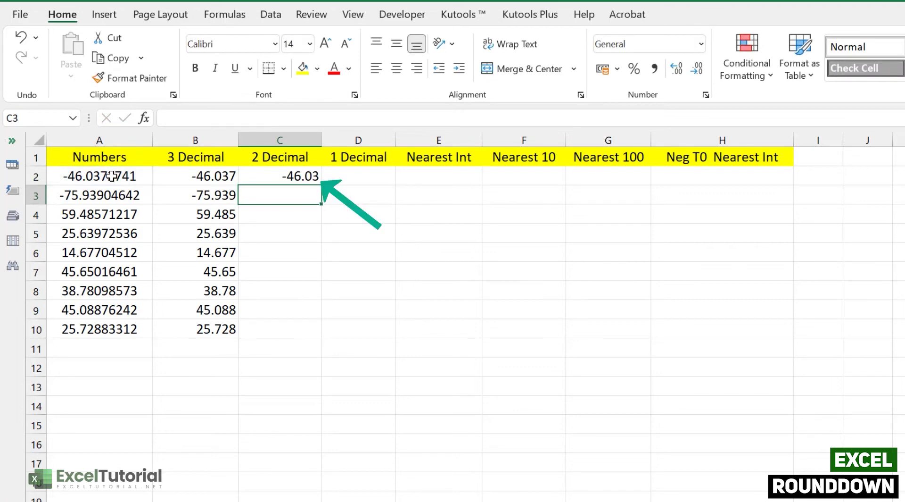
- Fill the ROUNDDOWN formula from C2 down through C10 in the 2 Decimal column
left_click(312, 174)
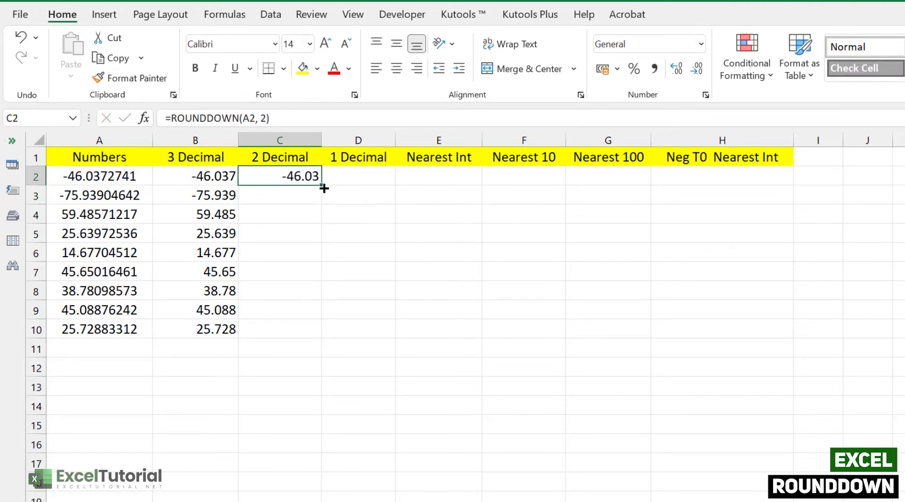
left_click_drag(322, 185, 318, 330)
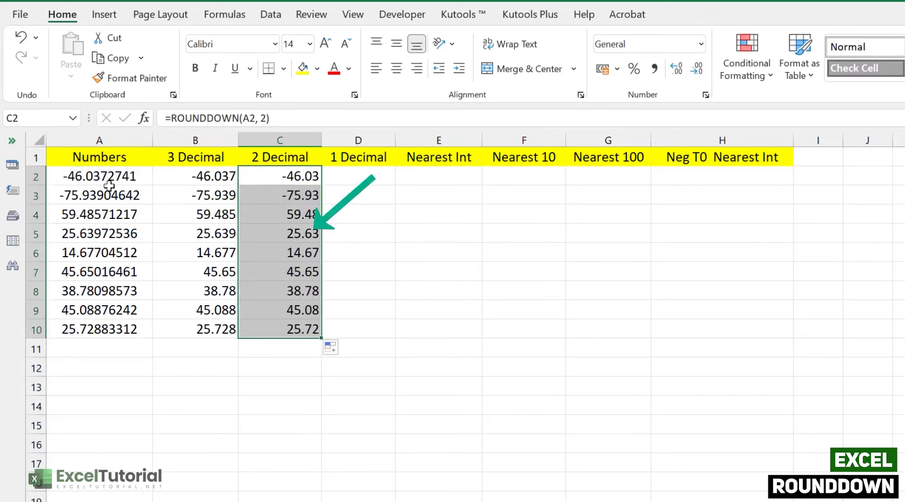
left_click(87, 184)
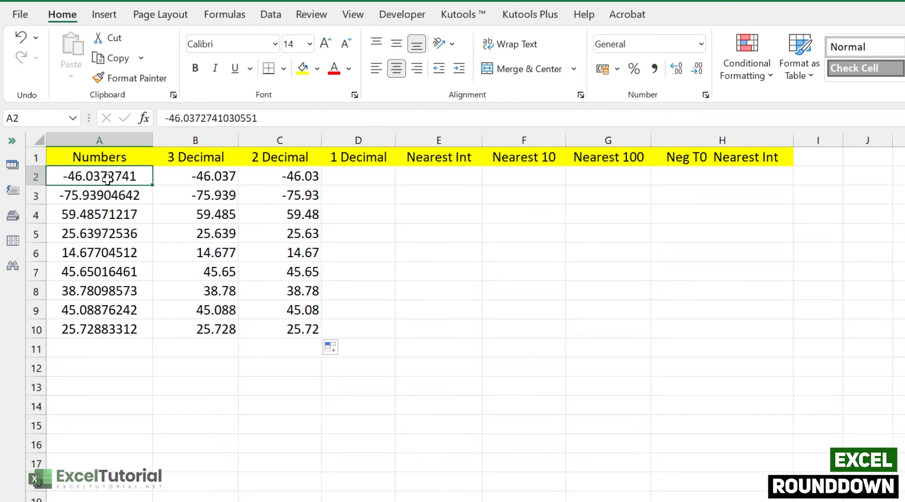
- Enter =ROUNDDOWN(A2,1) in cell D2 to round the first number down to one decimal
left_click(364, 177)
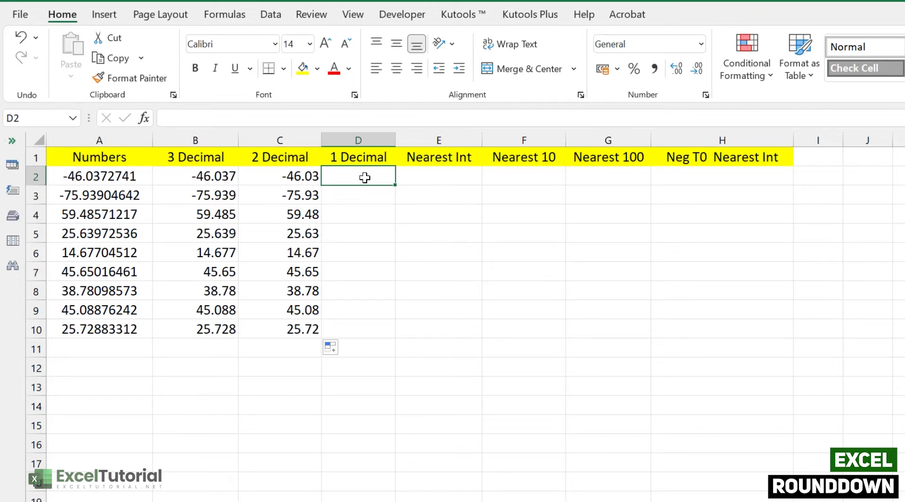
left_click_drag(234, 176, 294, 325)
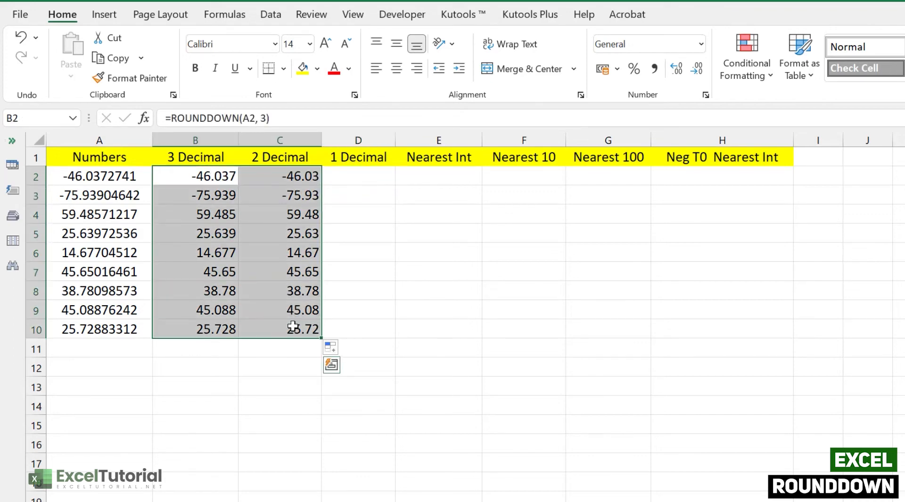
left_click(366, 174)
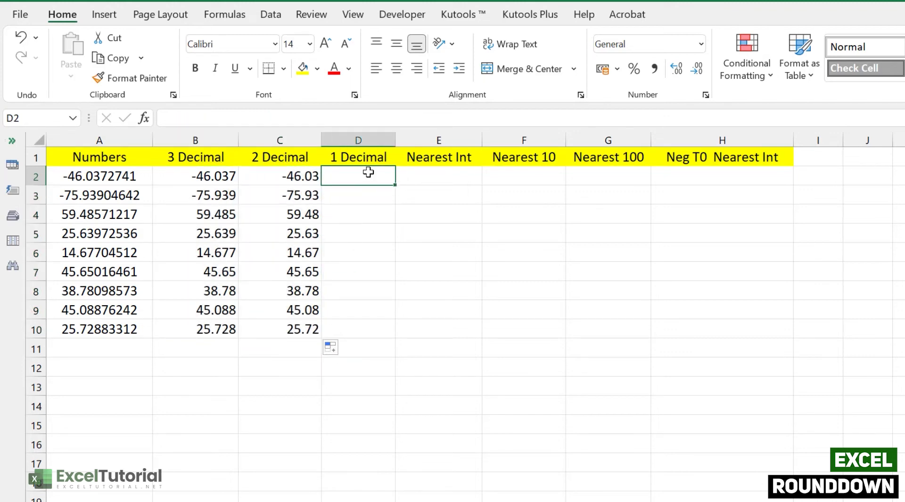
left_click_drag(369, 172, 366, 330)
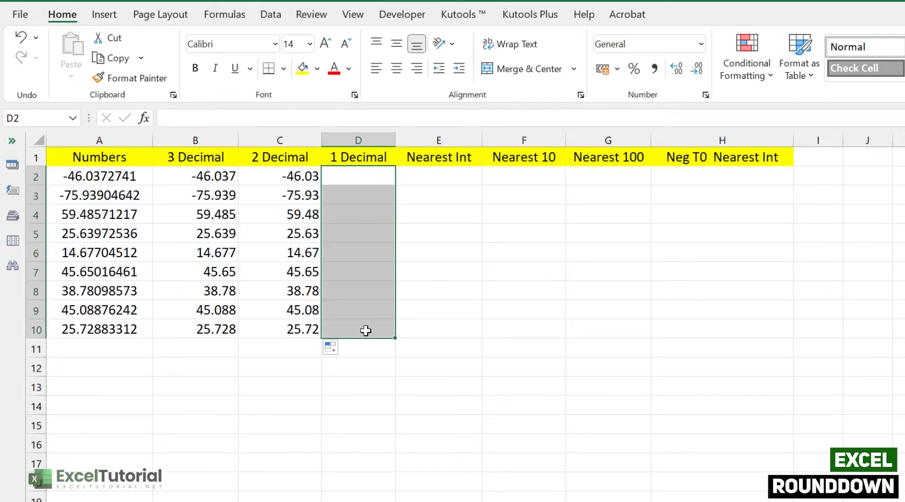
left_click(372, 171)
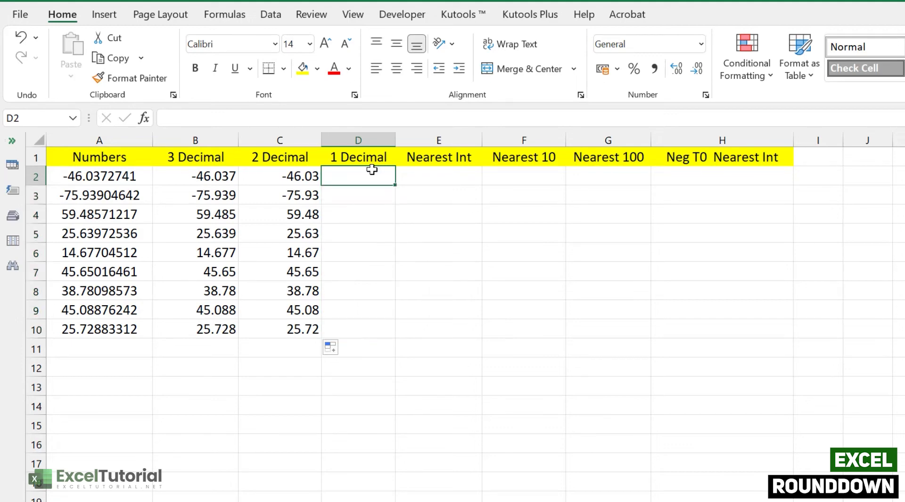
type("=ROUNDDOWN(")
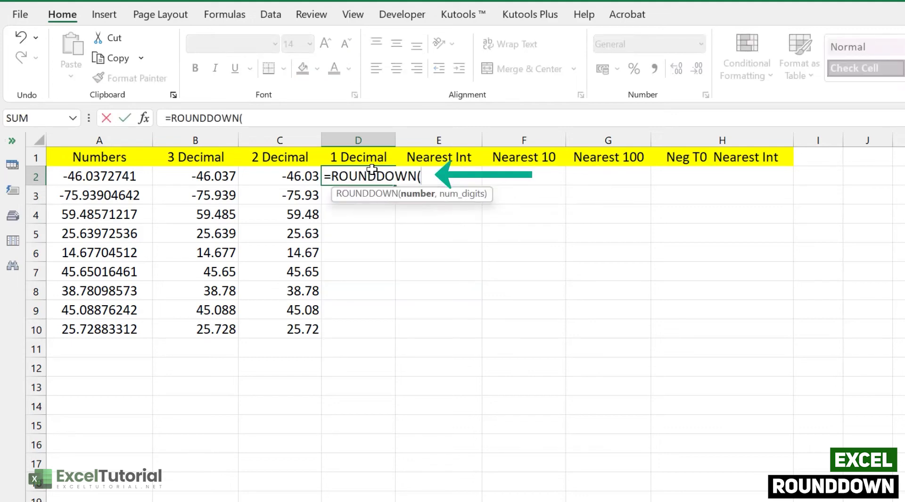
left_click(99, 177)
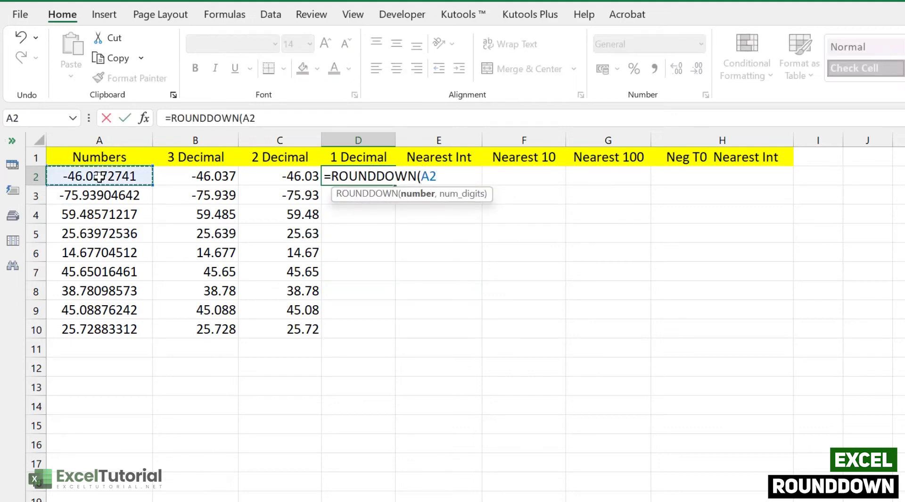
type(",")
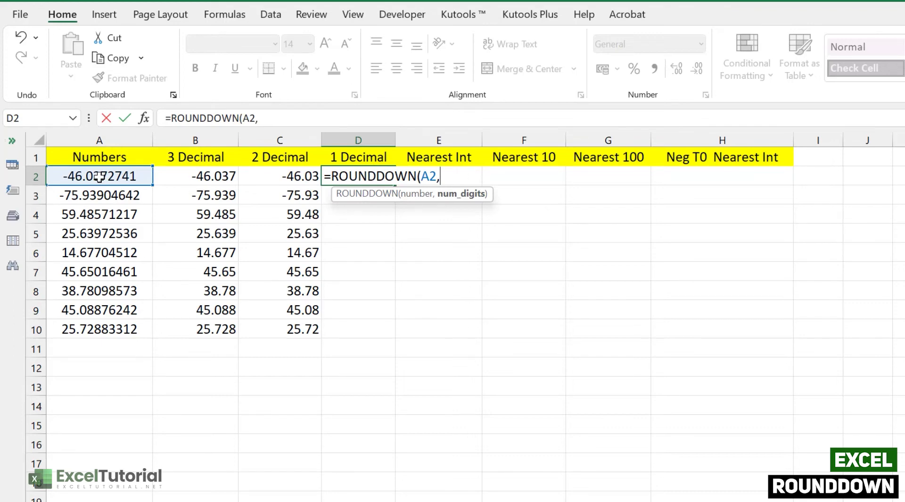
type("1)")
key("Return")
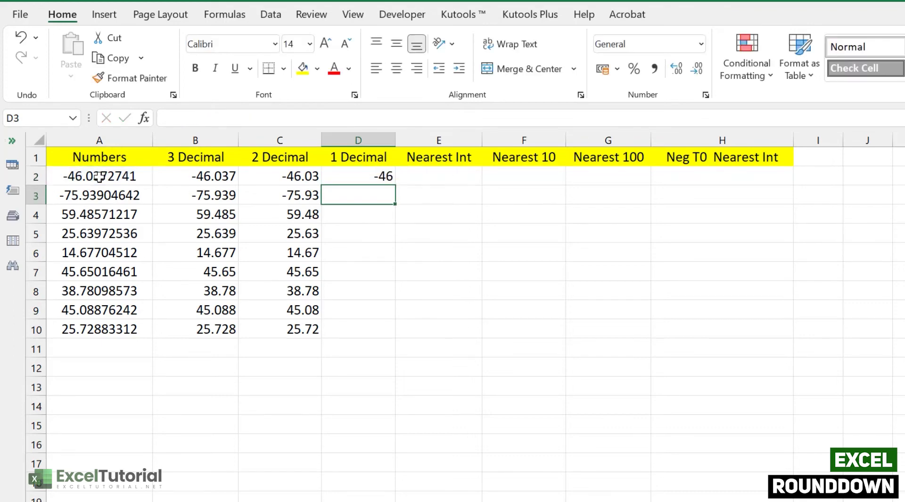
- Fill the ROUNDDOWN formula from D2 down through D10 and compare the number in A4 with its one-decimal result
left_click(336, 181)
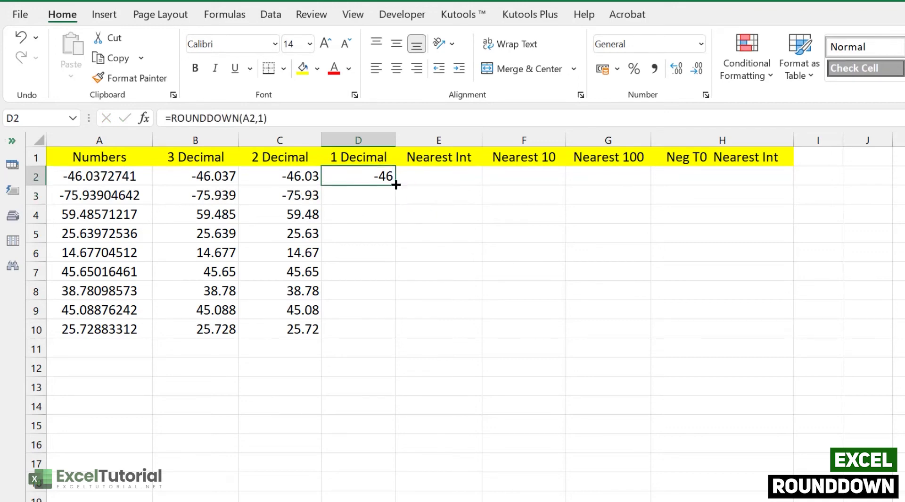
double_click(395, 185)
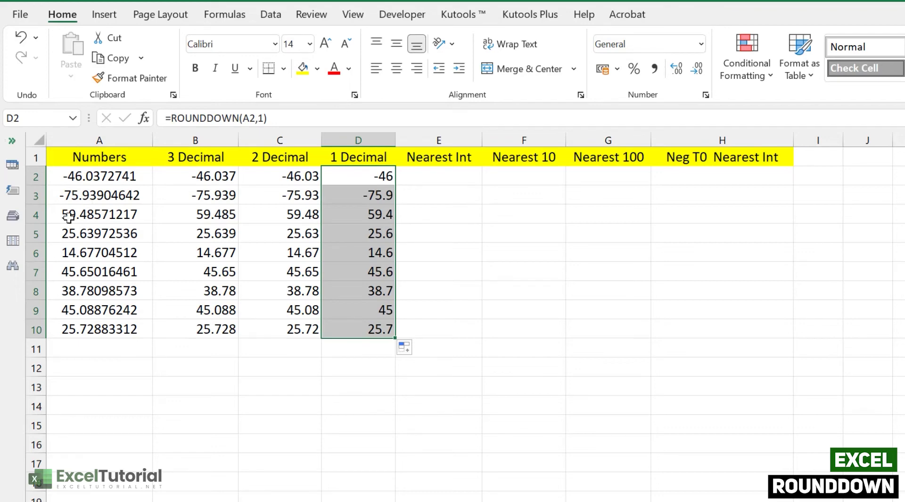
left_click(85, 220)
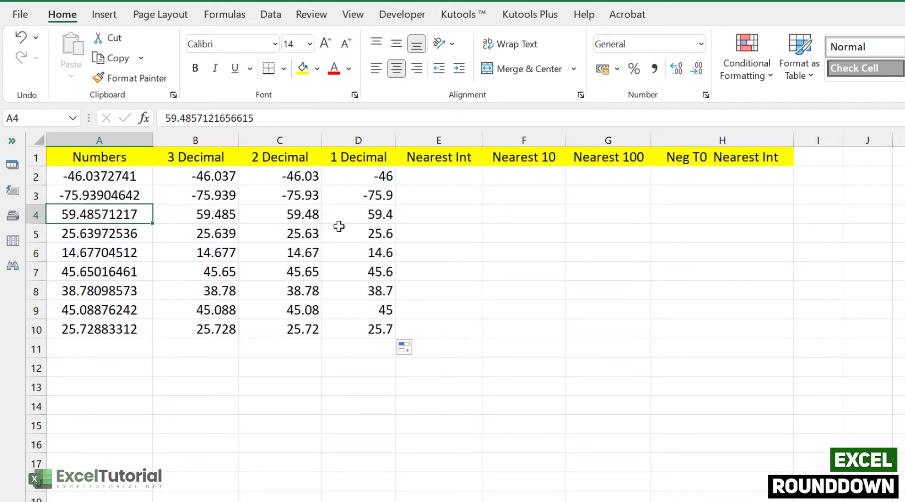
left_click(372, 219)
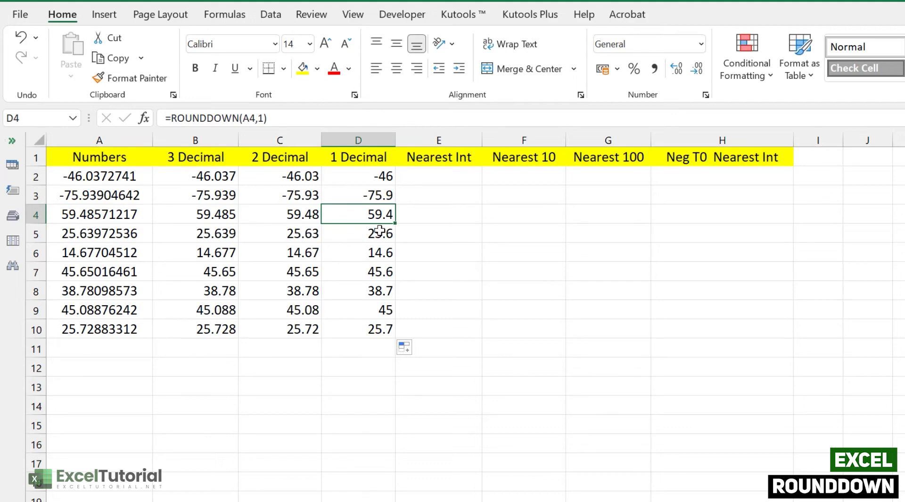
left_click(380, 231)
left_click(383, 217)
scroll(522, 196, "down", 3)
scroll(212, 363, "up", 3)
- Enter =ROUNDDOWN(A2, 0) in cell E2 to round the first number down to an integer
left_click(422, 175)
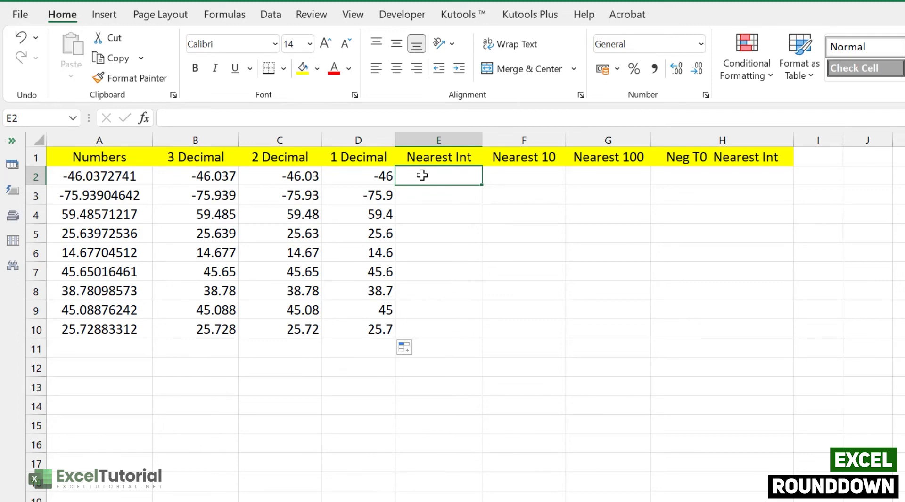
left_click(116, 175)
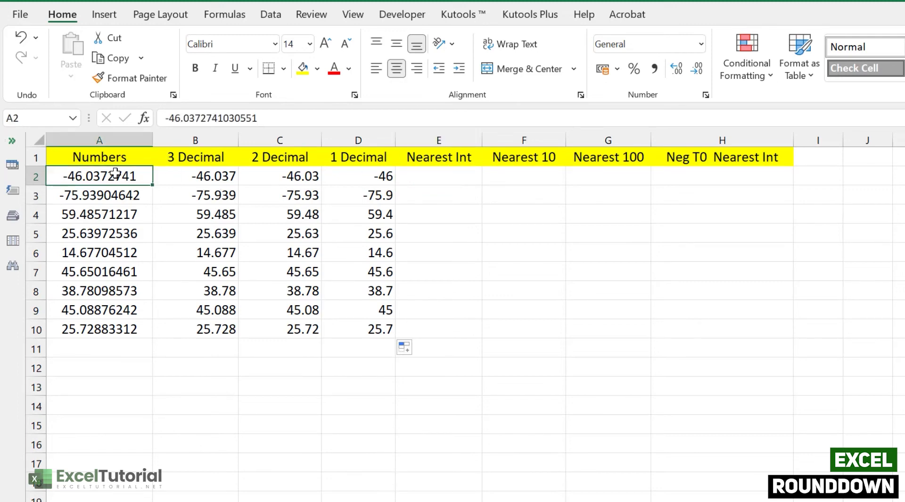
double_click(422, 177)
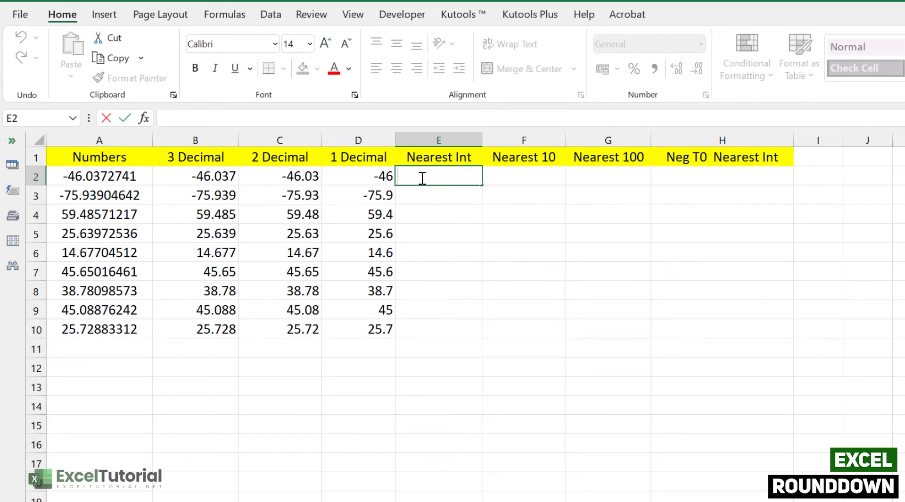
type("=")
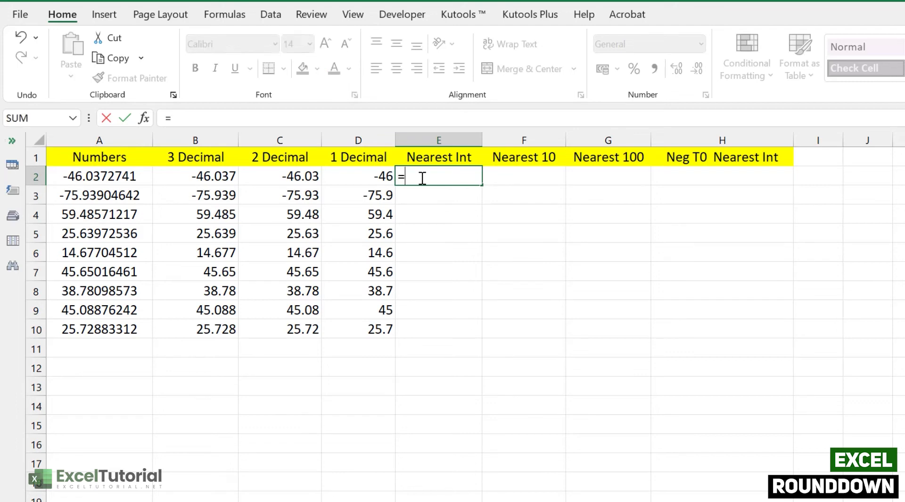
type("ROUNDDOWN(")
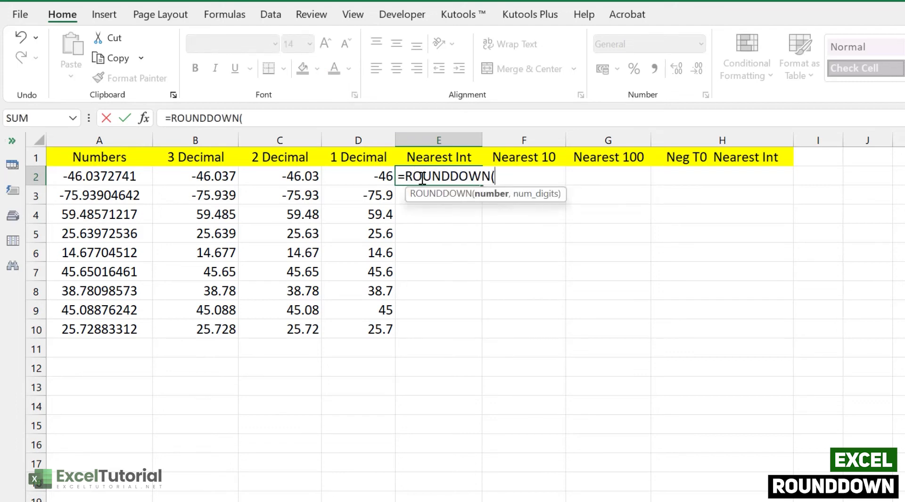
left_click(124, 174)
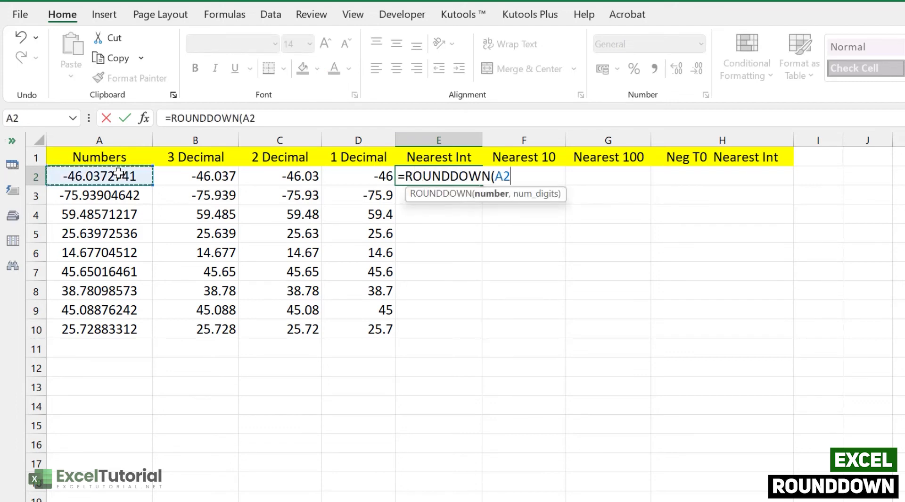
type(",")
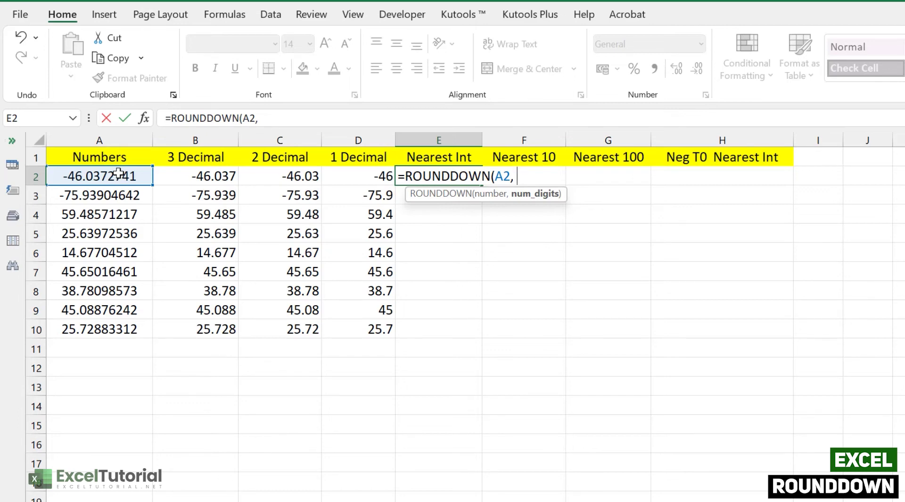
type(")")
key("BackSpace")
type("0)")
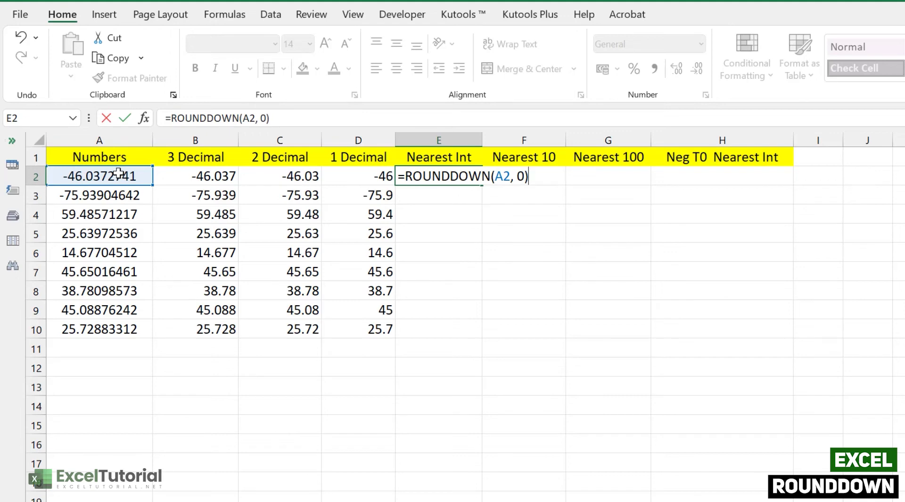
key("Return")
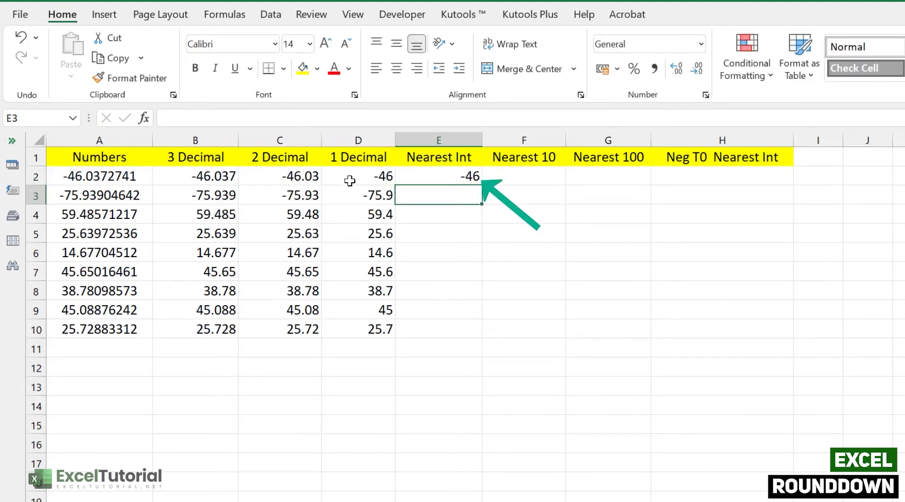
- Fill the ROUNDDOWN formula from E2 down through E10 in the Nearest Int column
left_click(472, 180)
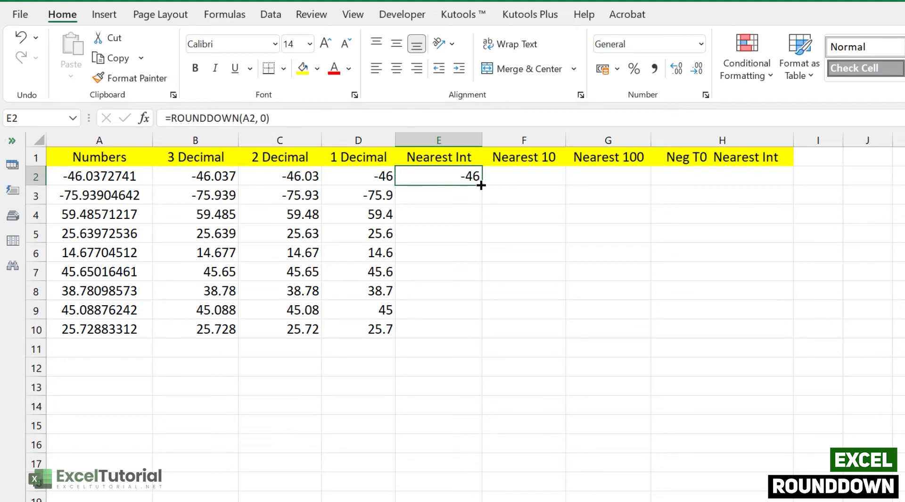
double_click(481, 185)
left_click(446, 289)
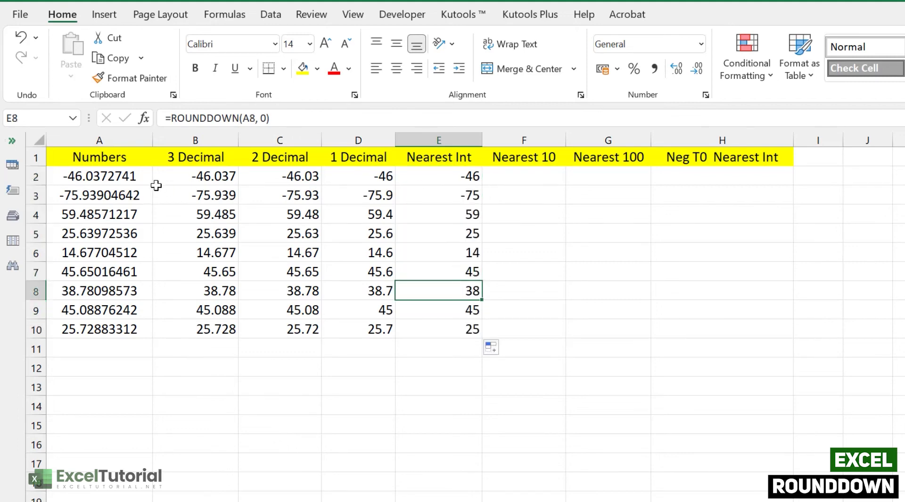
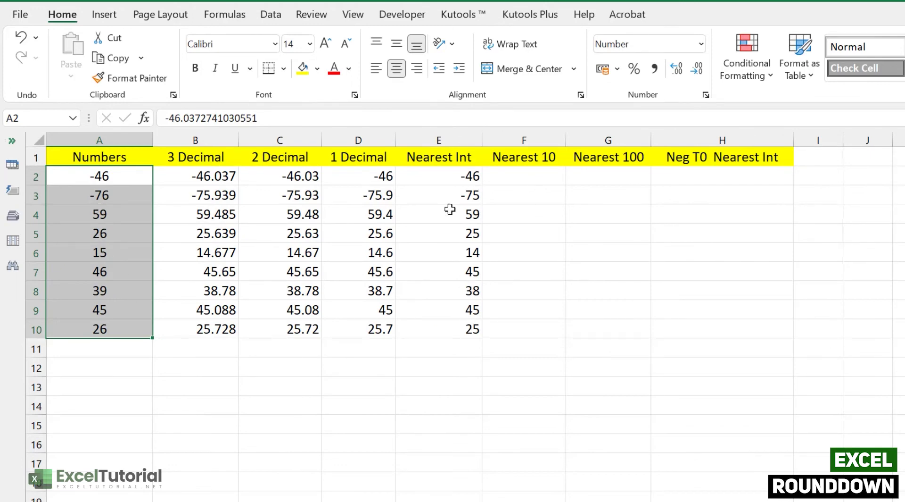
- Restore the General number format on A2:A10 to show the full decimals of the original numbers
key("ctrl+shift+grave")
left_click(97, 249)
- Enter =ROUNDDOWN(A2, -1) in cell F2 to round the first number down to the nearest 10
left_click(540, 178)
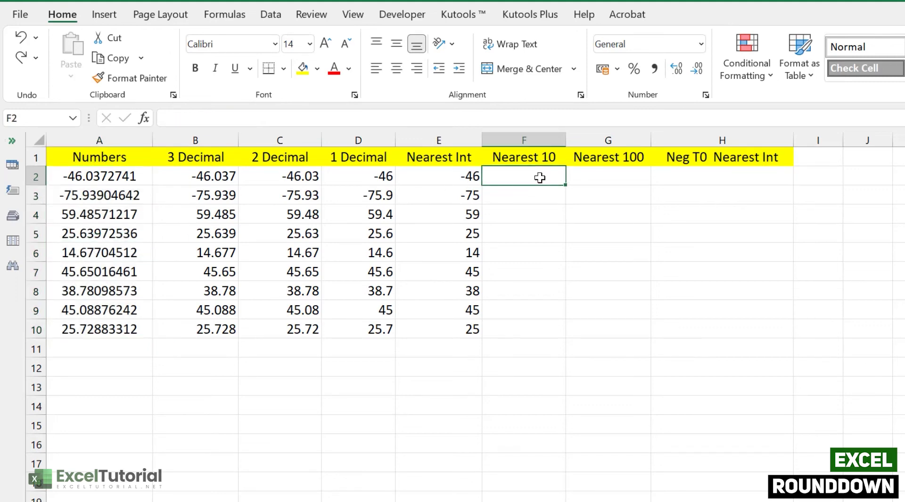
left_click(123, 177)
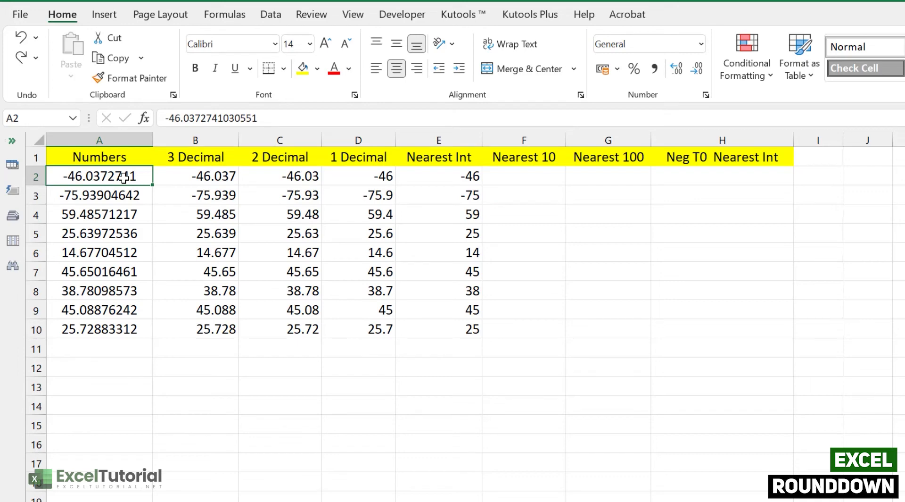
double_click(526, 176)
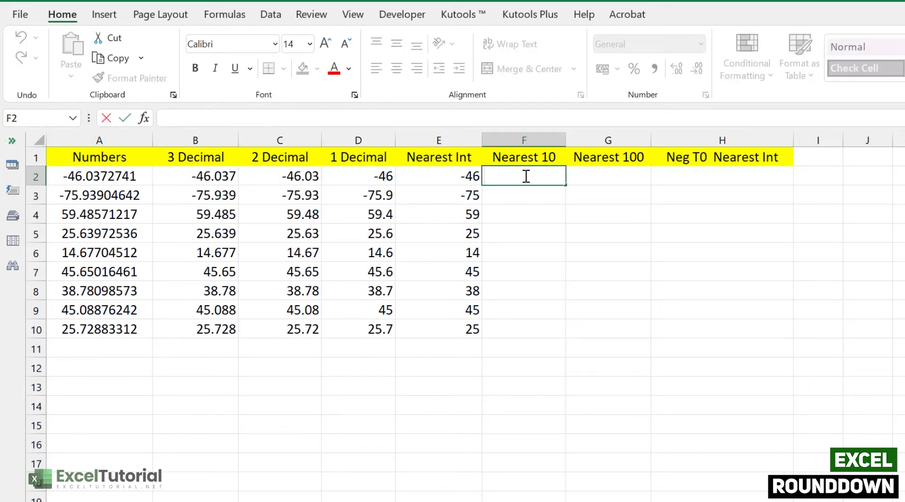
type("=ROUNDD")
key("Tab")
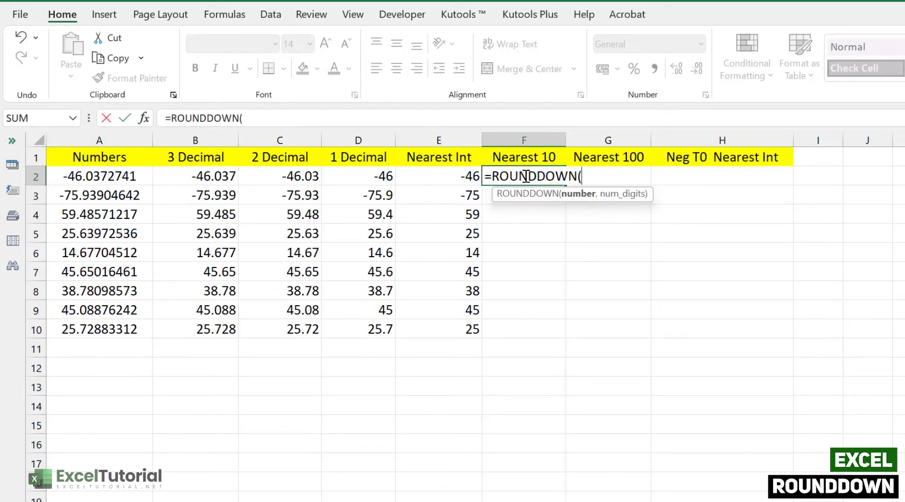
left_click(106, 177)
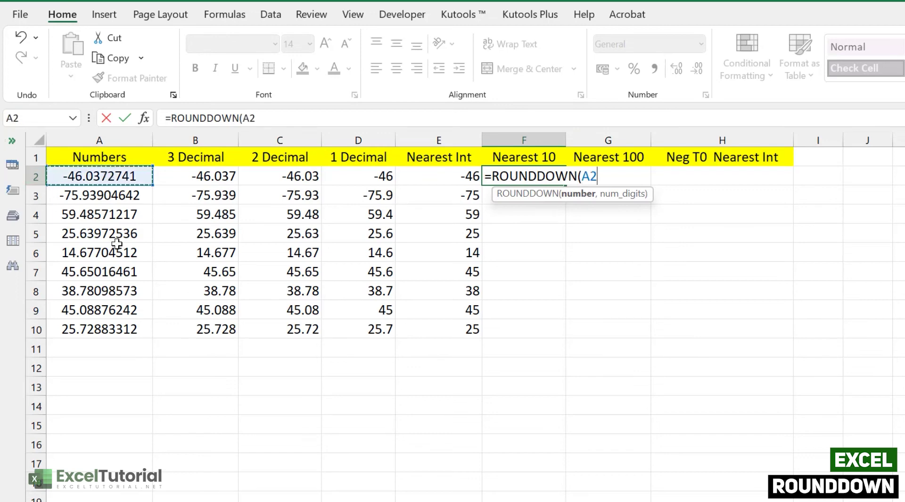
type(",")
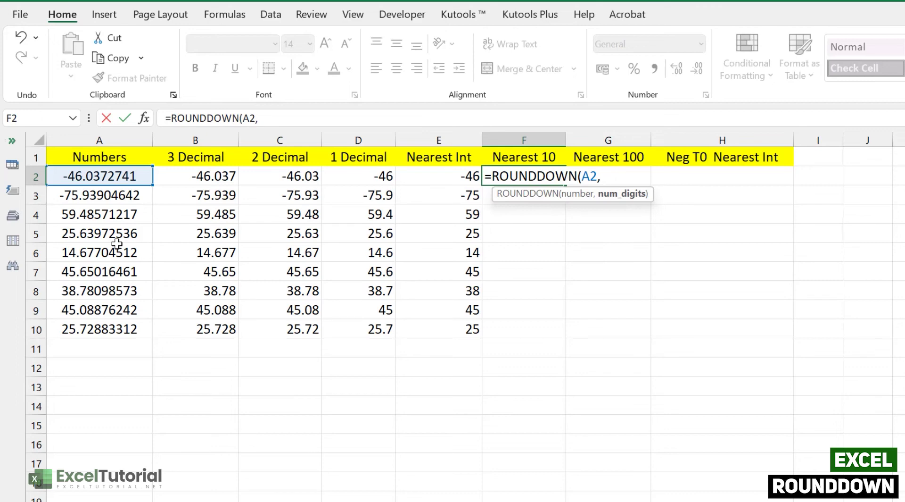
type("-1)")
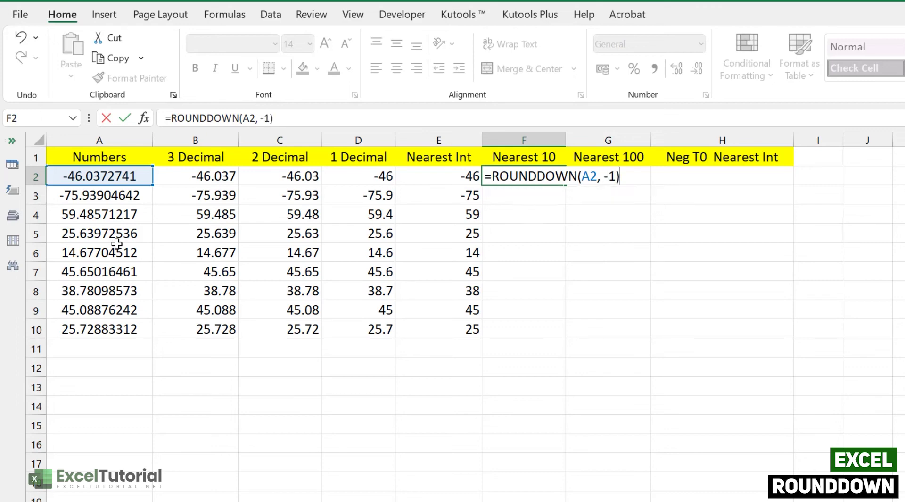
key("Return")
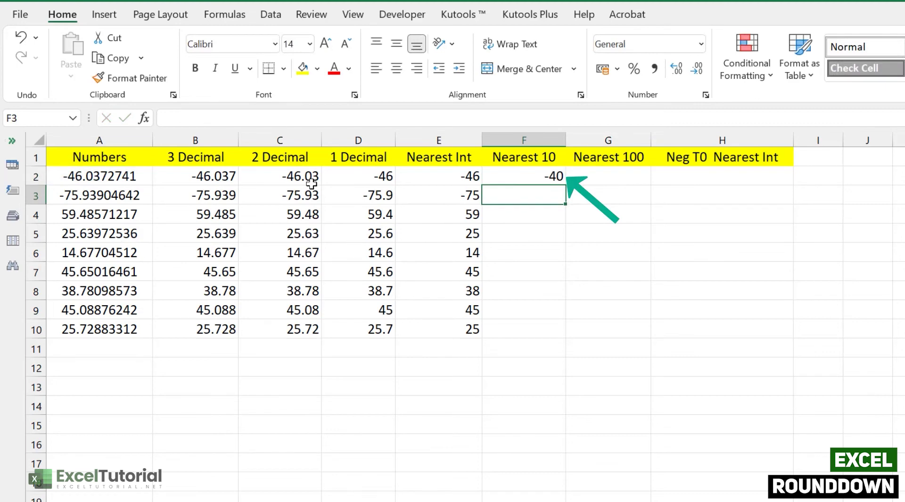
- Fill the ROUNDDOWN formula from F2 down through F10 in the Nearest 10 column
left_click(534, 175)
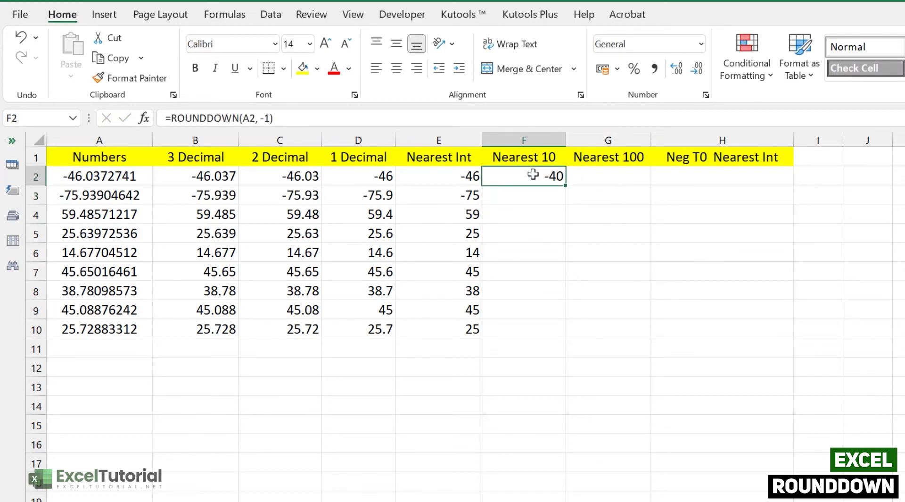
left_click(568, 189)
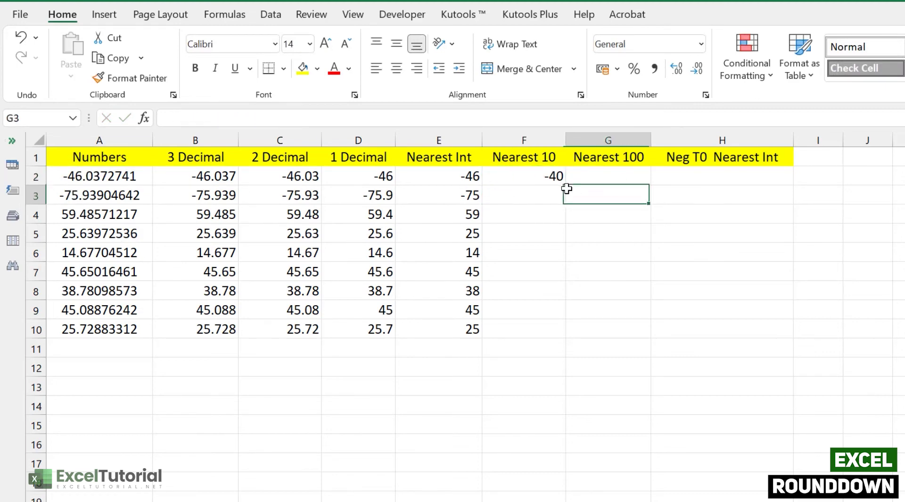
left_click(555, 176)
double_click(566, 184)
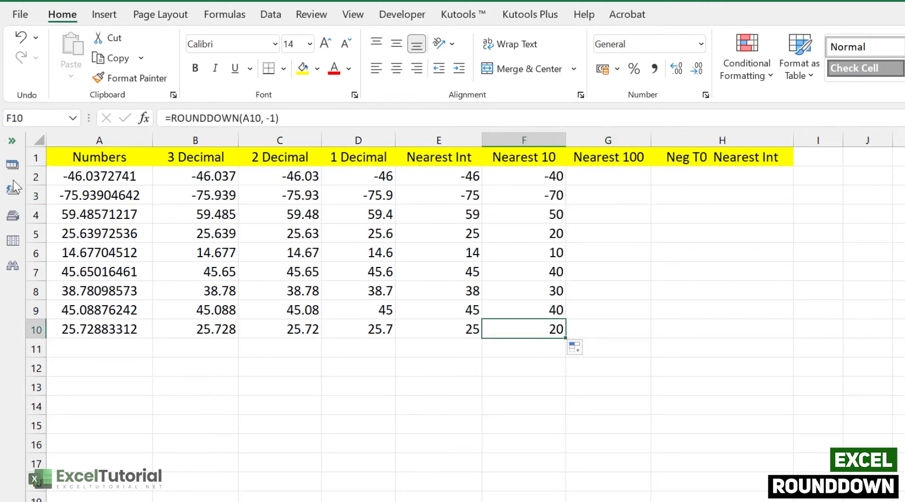
- Compare the original numbers in A2, A3 and A4 with their results in the Nearest 10 column
left_click(91, 201)
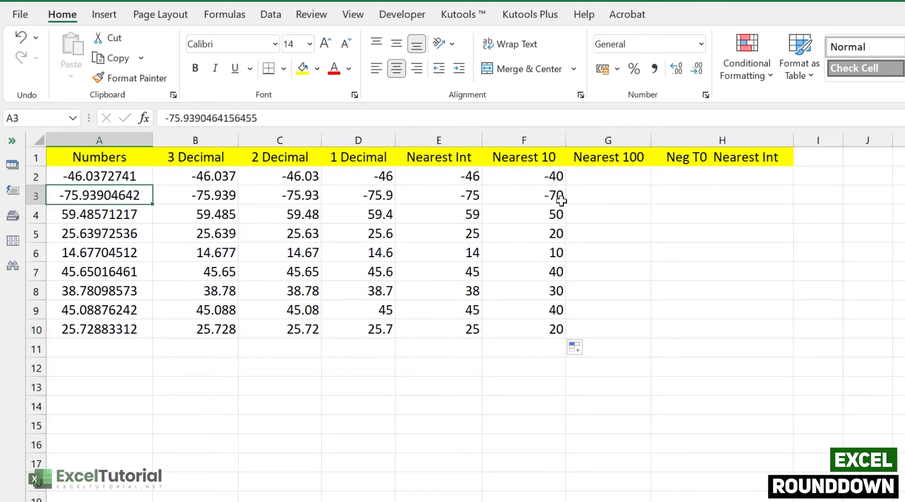
left_click(561, 201)
left_click(81, 209)
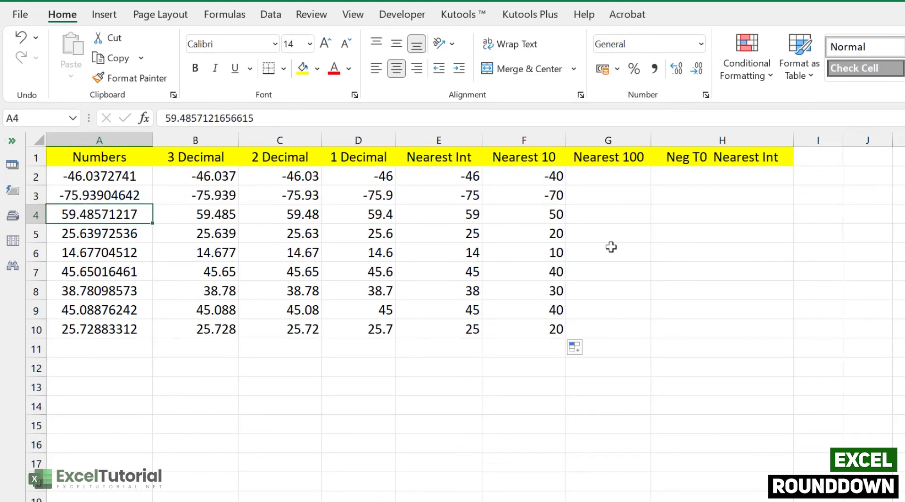
left_click(532, 218)
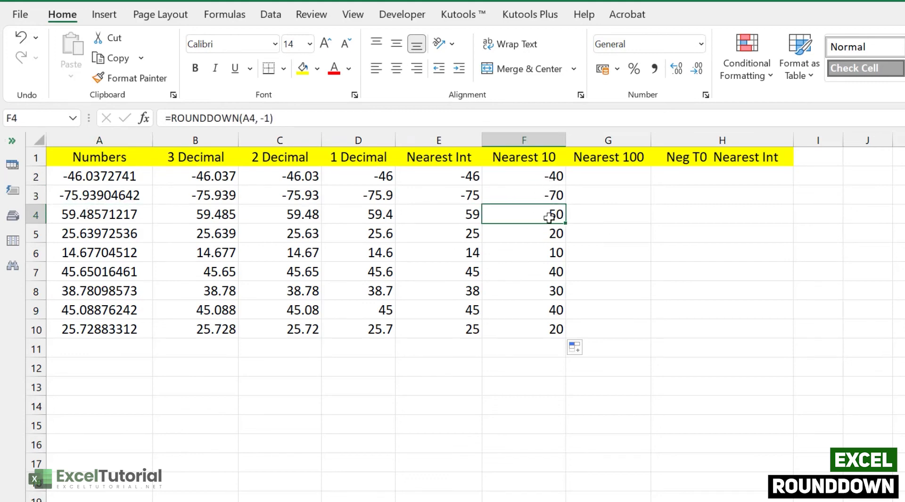
left_click(72, 209)
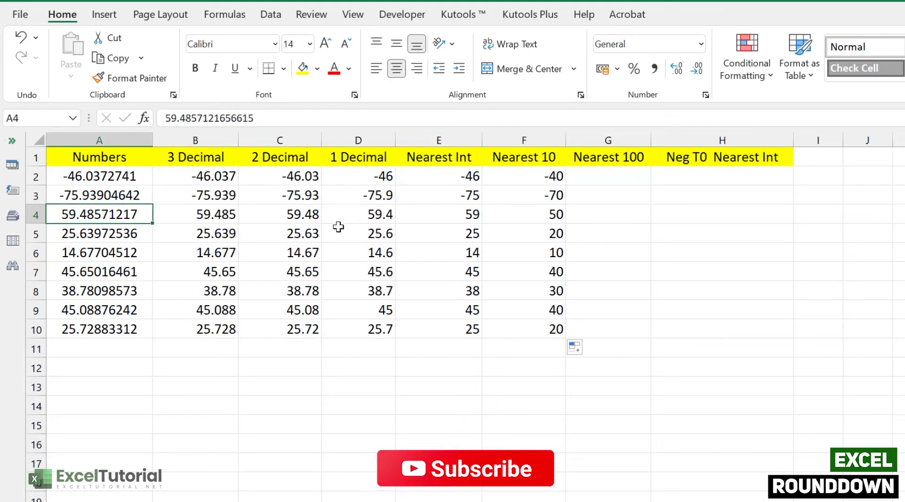
left_click(91, 196)
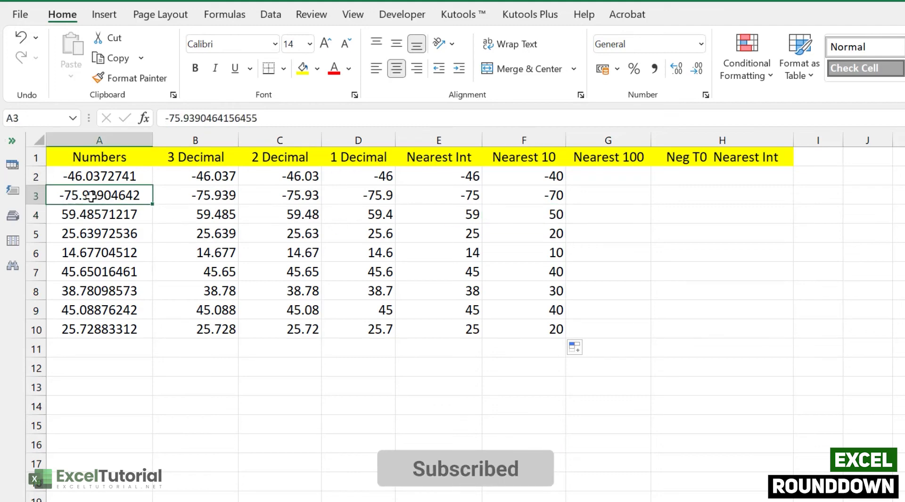
left_click(555, 194)
left_click(94, 175)
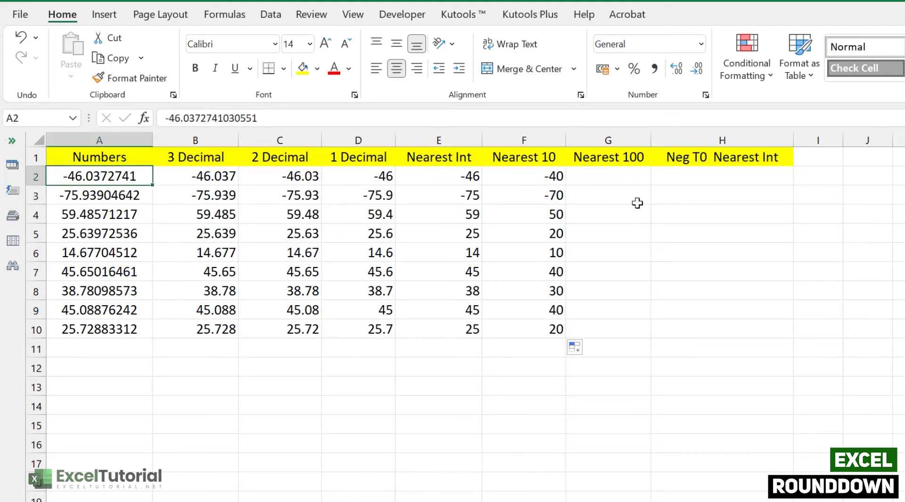
left_click(541, 179)
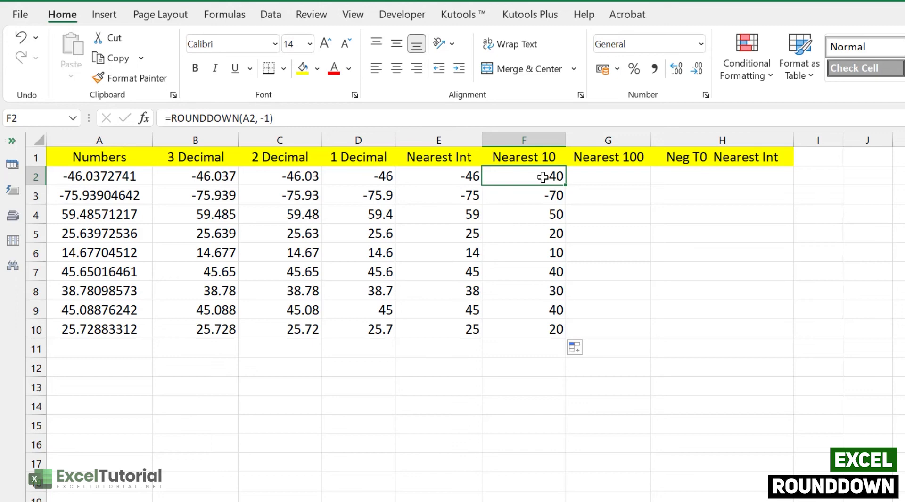
- Enter =ROUNDDOWN(A2, -2) in cell G2 to round the first number down to the nearest 100
left_click(628, 179)
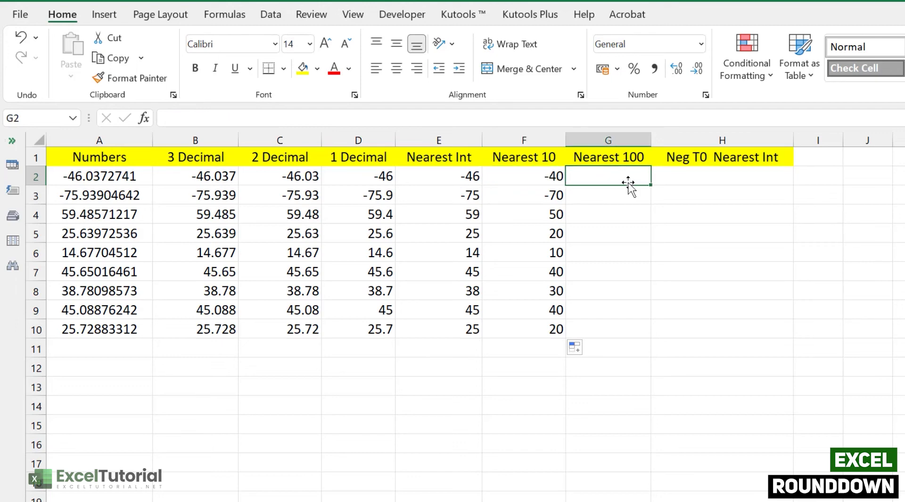
double_click(628, 179)
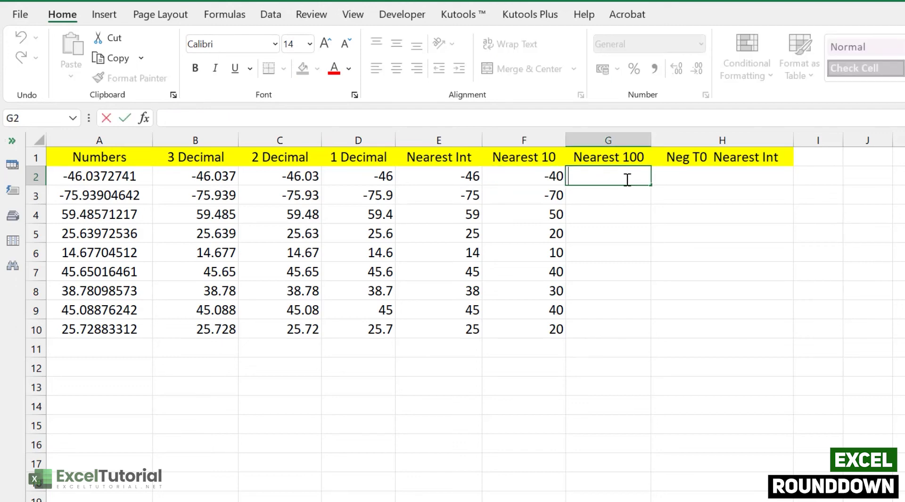
type("=R")
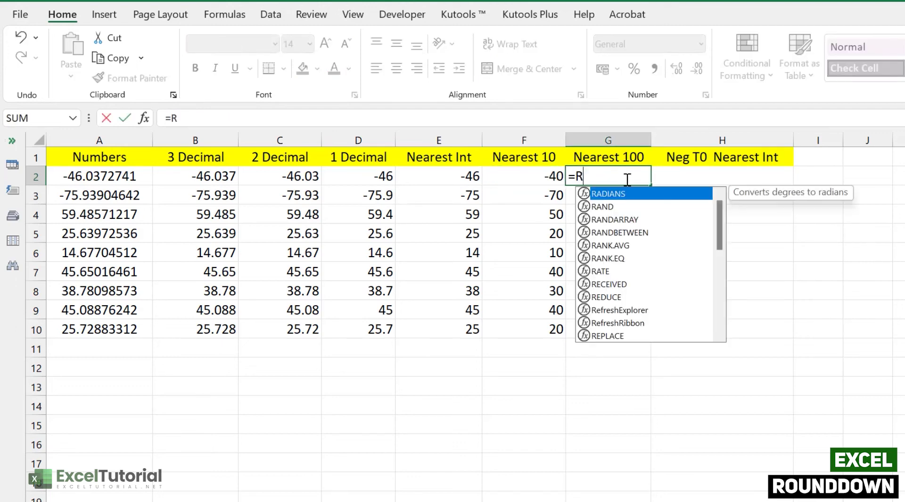
type("OUNDDOW")
key("Tab")
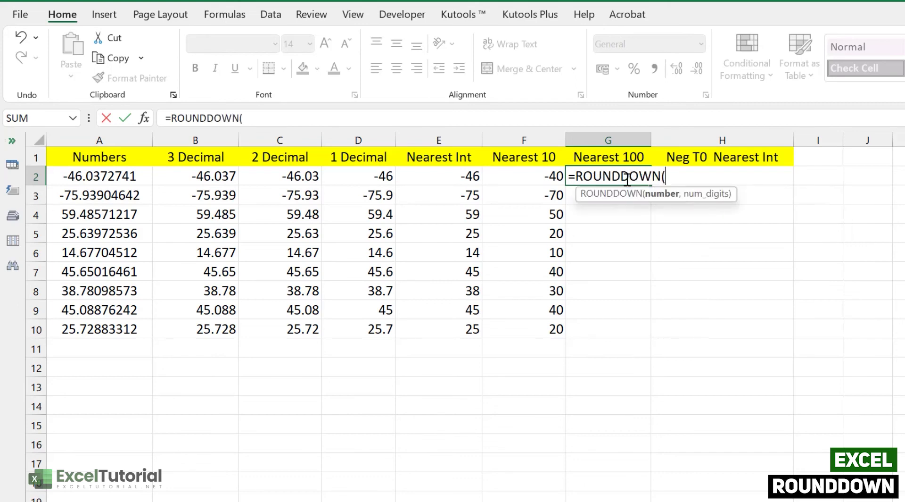
left_click(92, 178)
type(",")
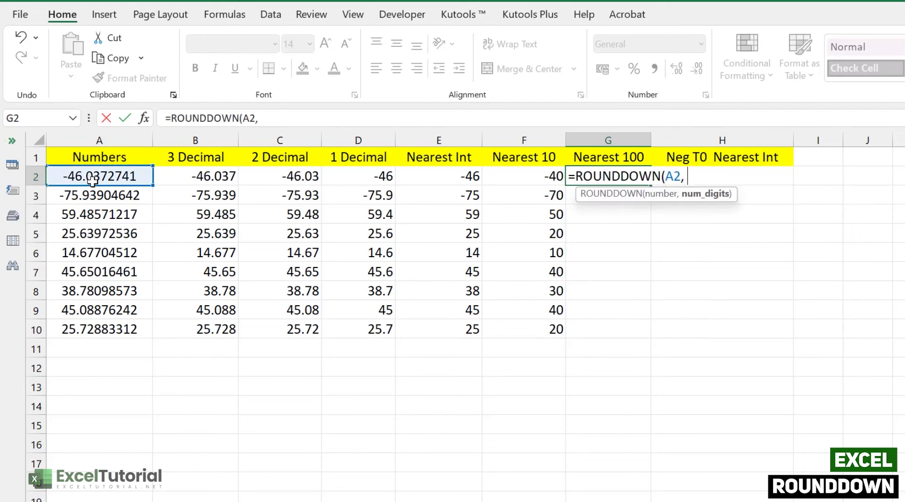
type(" -2")
type(")")
key("Return")
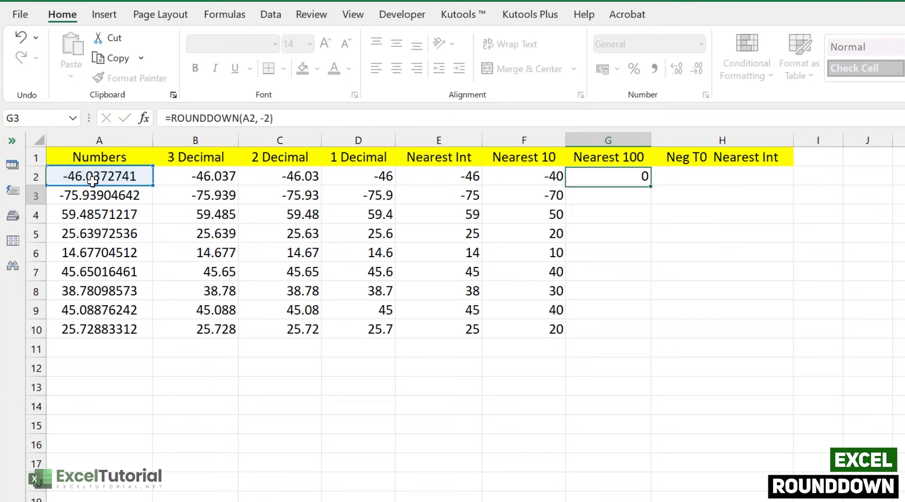
- Check G2 against the original number in A2, and fill its ROUNDDOWN formula down through G10 in the Nearest 100 column
left_click(611, 176)
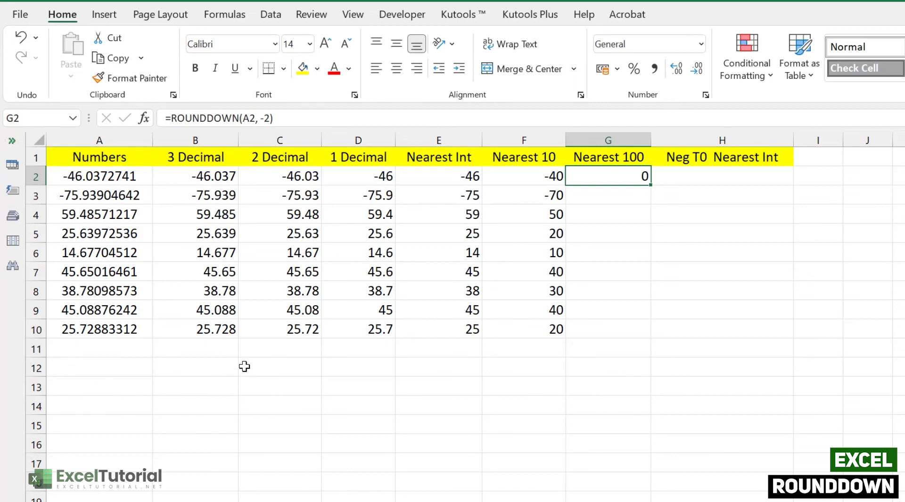
left_click(125, 232)
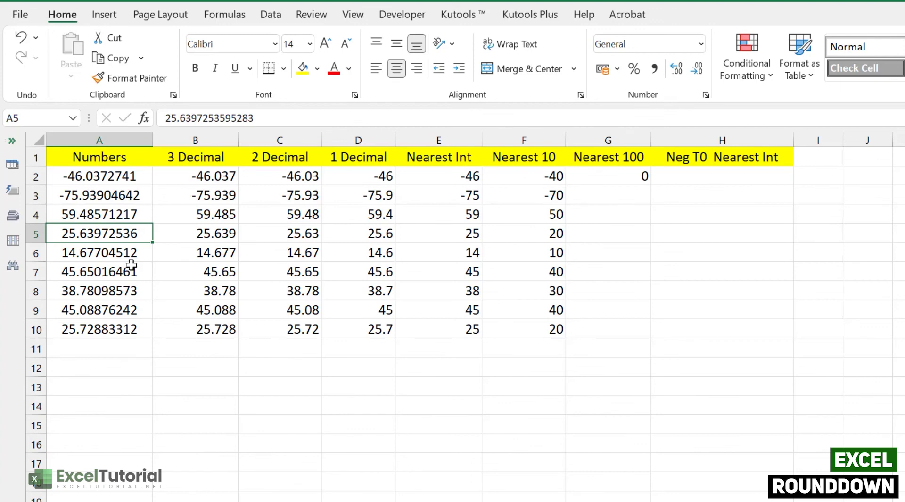
left_click(628, 175)
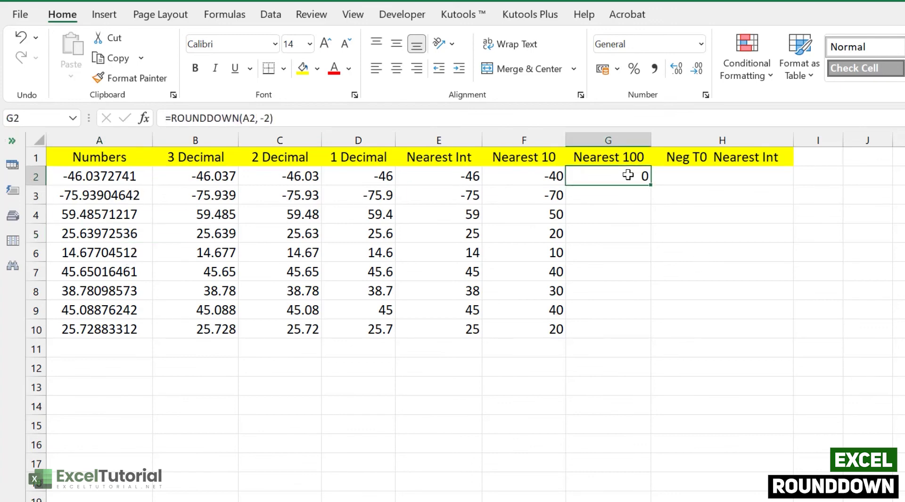
left_click(96, 173)
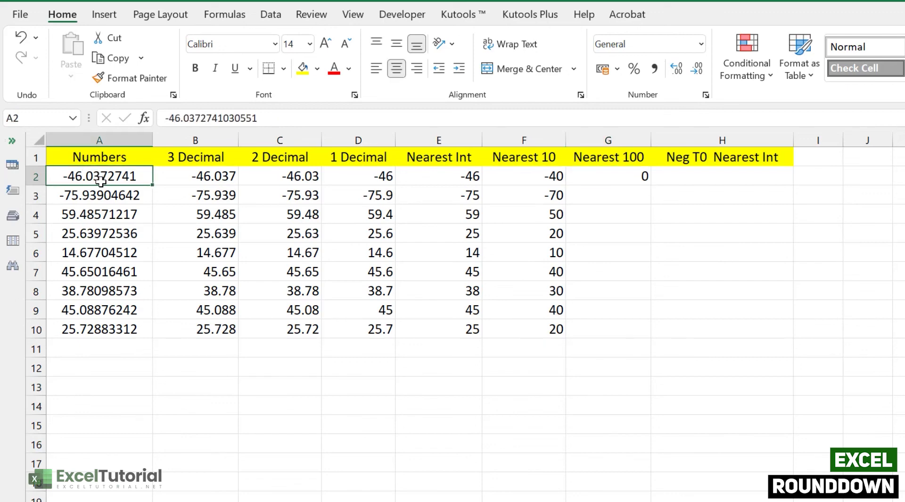
left_click(630, 176)
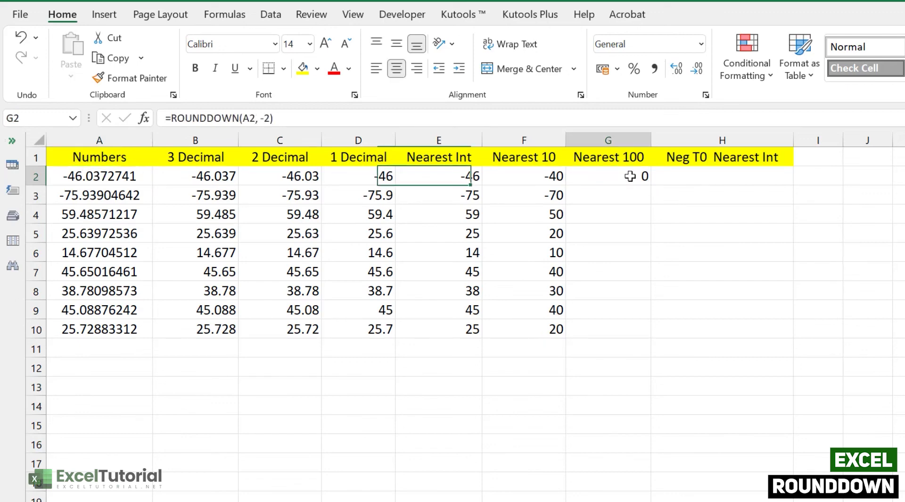
left_click_drag(651, 186, 639, 336)
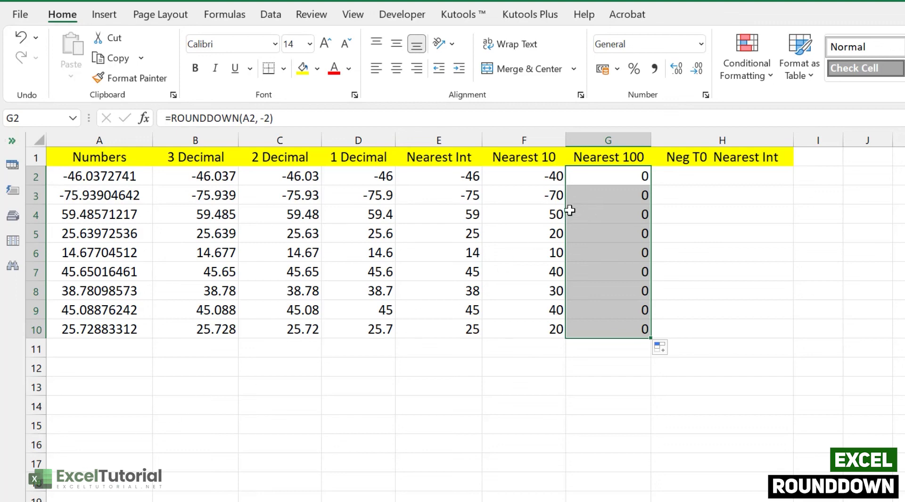
- Enter =ROUNDDOWN(A2, 0) in cell H2 to round the negative number in A2 to an integer toward zero
left_click_drag(456, 174, 464, 192)
double_click(701, 179)
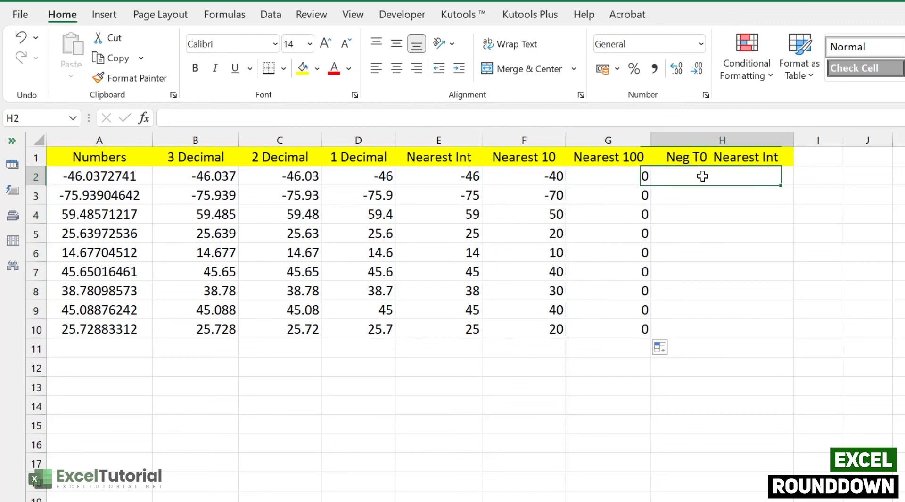
left_click(109, 187)
left_click_drag(111, 175, 111, 194)
left_click(725, 174)
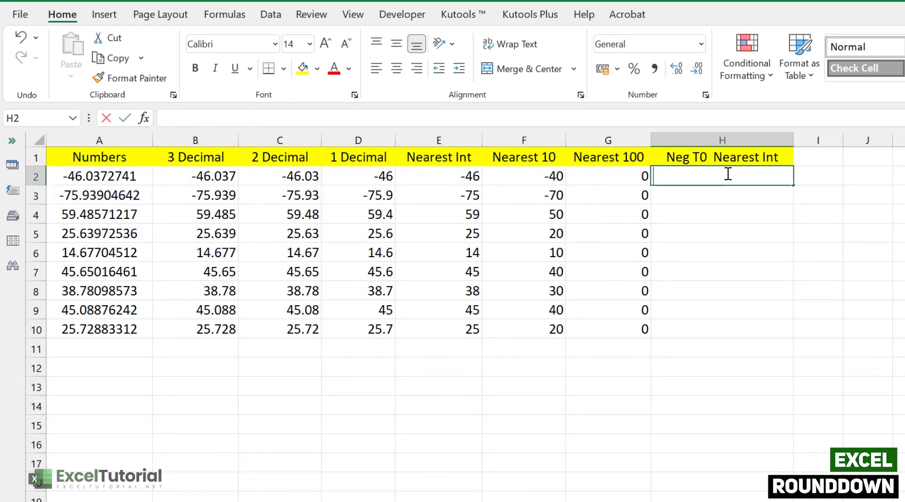
type("=ROUNDDOWN(")
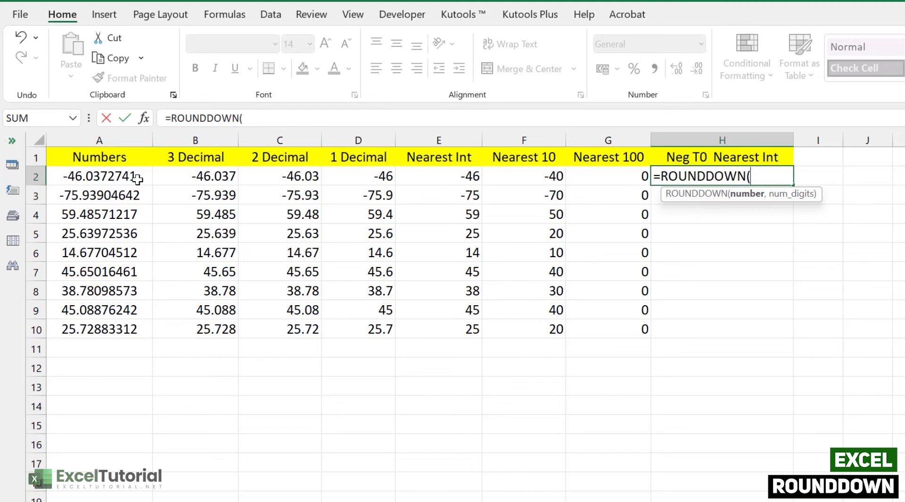
left_click(115, 175)
type(", 0")
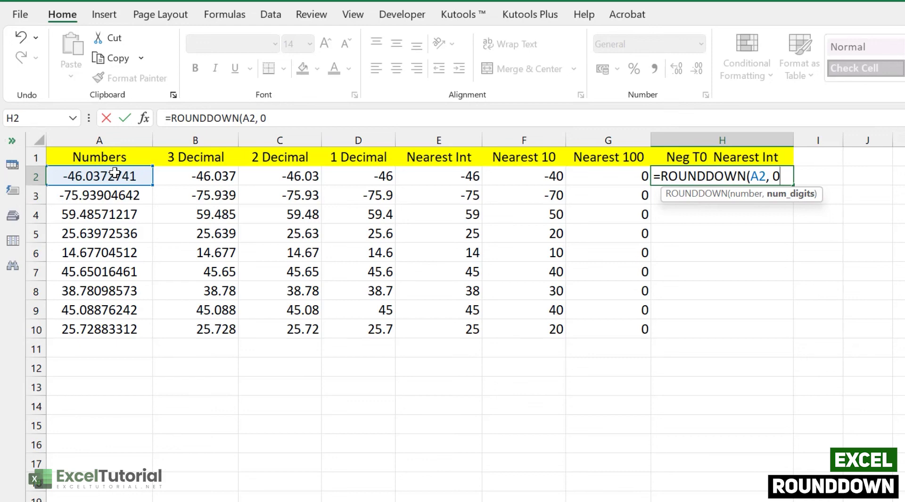
type(")")
key("Return")
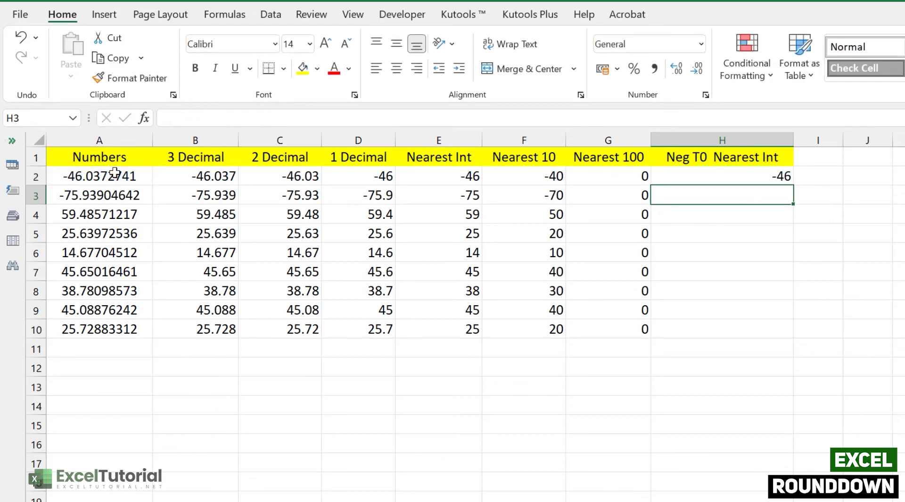
- Fill the ROUNDDOWN formula from H2 down to H3 so it covers the second negative number
left_click(787, 177)
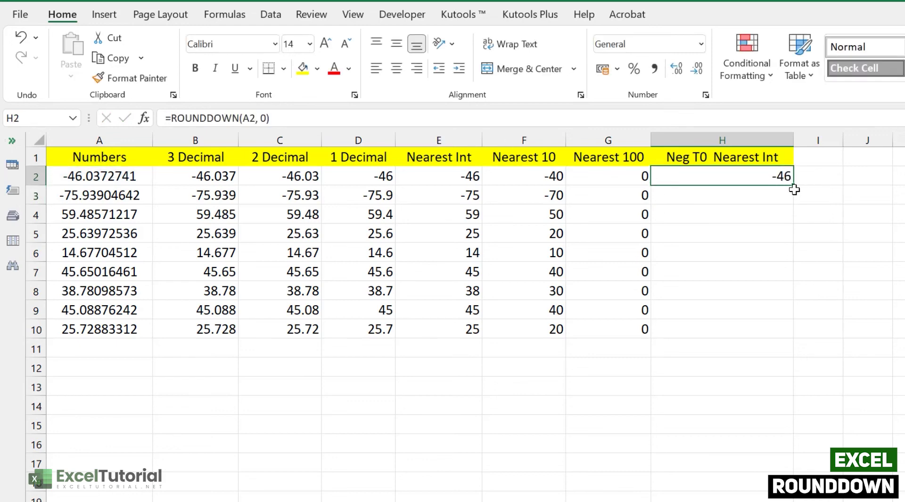
left_click(795, 191)
left_click(786, 179)
left_click_drag(794, 186, 793, 213)
left_click(769, 345)
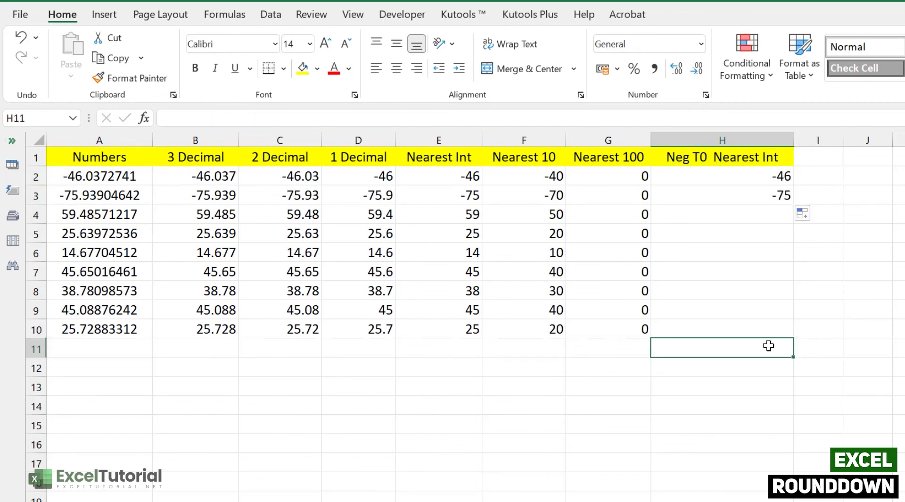